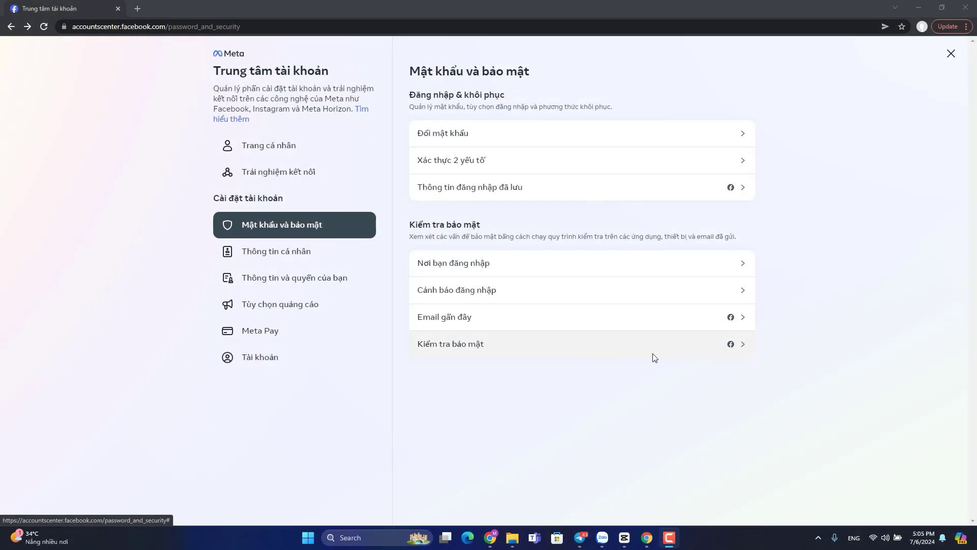
Step: View the screenshot set trộm.png in a maximized window, and close the image when done
click(927, 12)
click(927, 11)
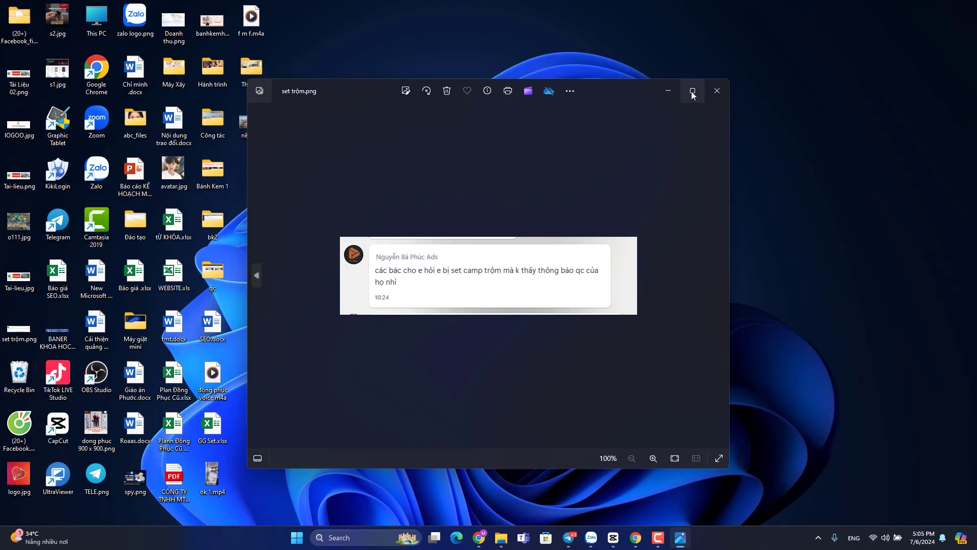
click(693, 92)
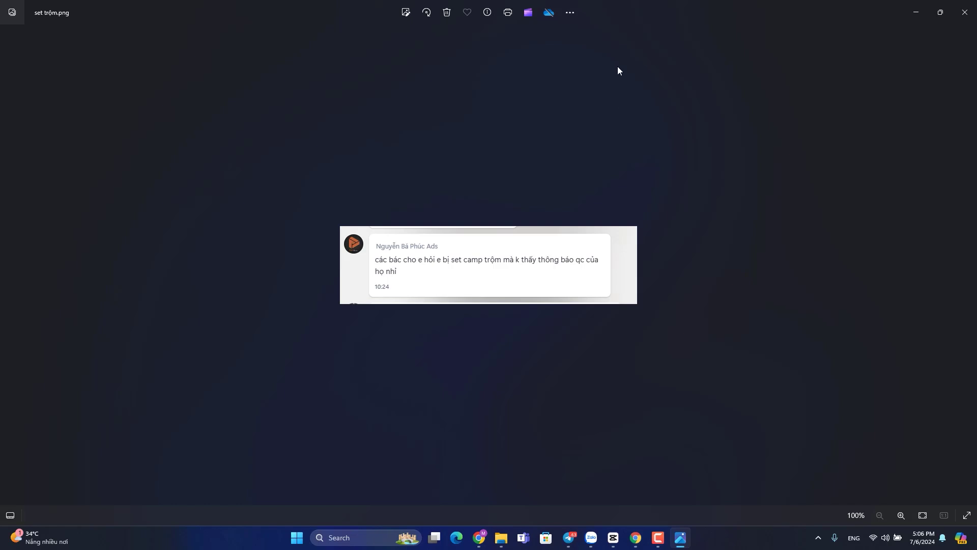
click(954, 14)
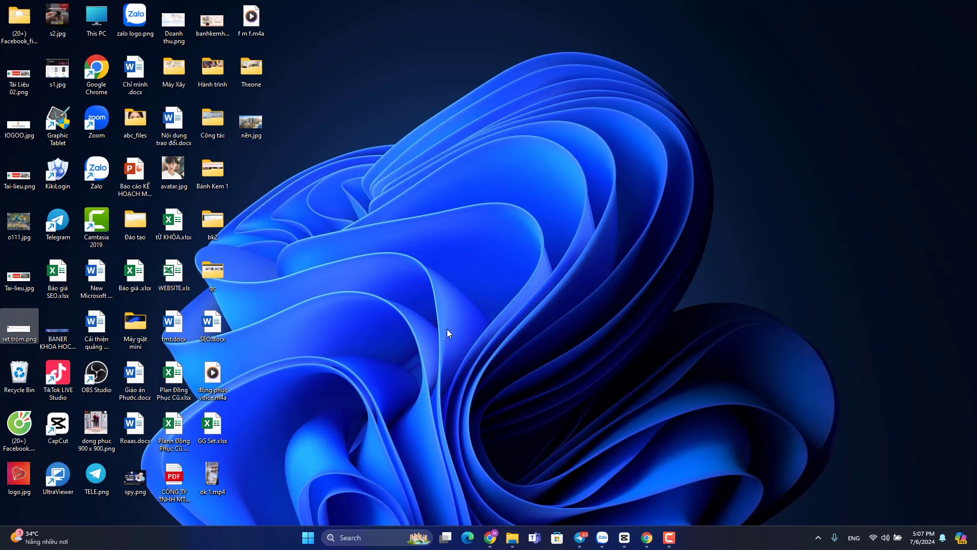
Step: Switch to Chrome and open Ads Manager in a new tab at fb.com/pe
click(647, 537)
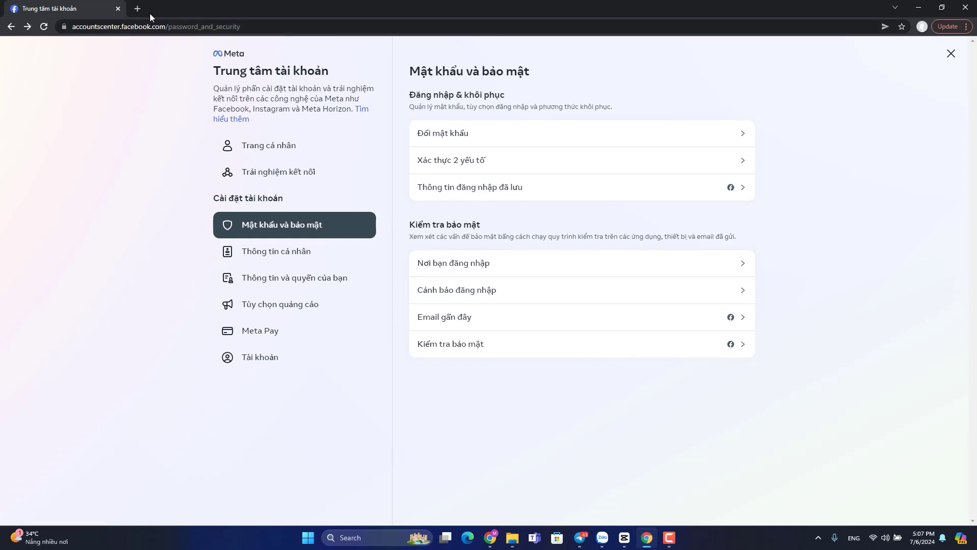
click(138, 9)
text(fb.com/pe)
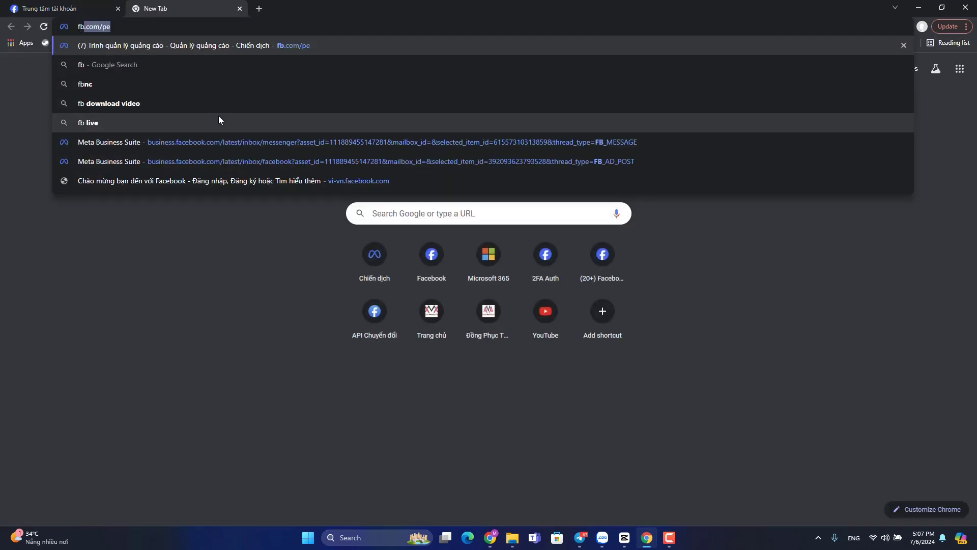
key(Return)
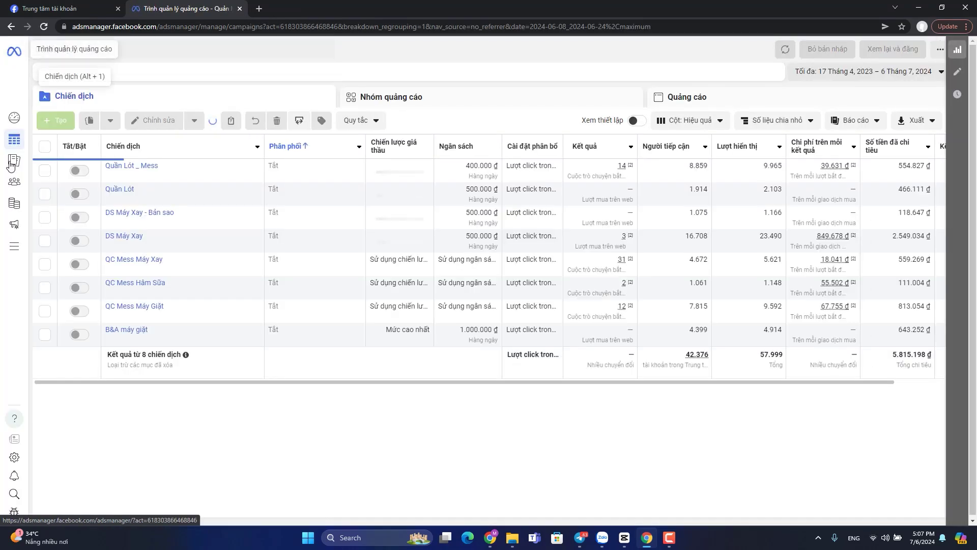
Step: Open the ad account settings from the full tool list and display the notification settings (Cài đặt thông báo)
click(45, 252)
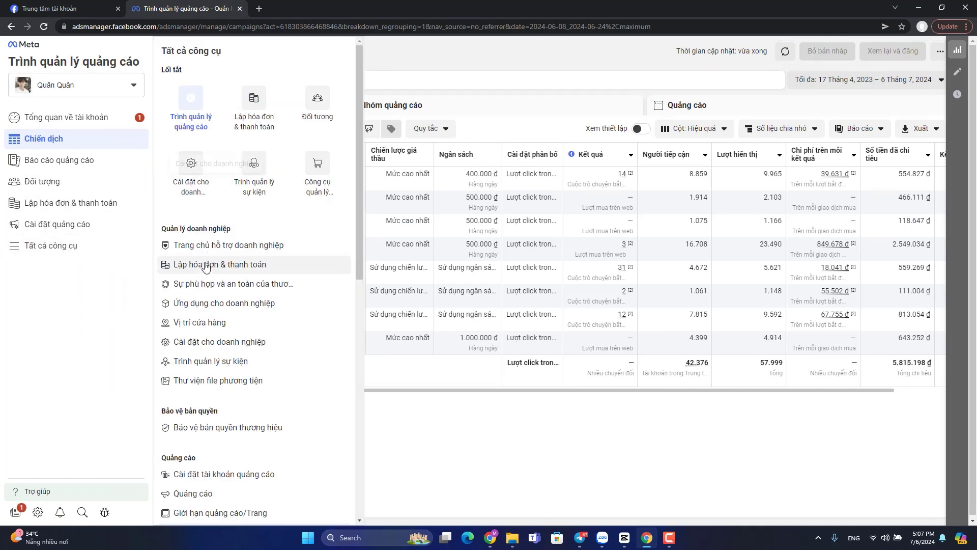
scroll(220, 387, down, 2)
click(222, 379)
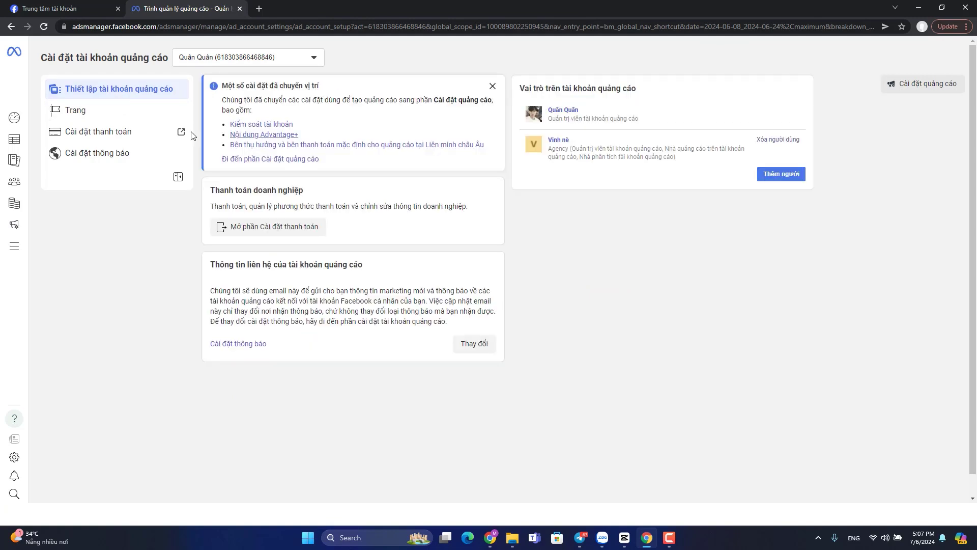
click(94, 155)
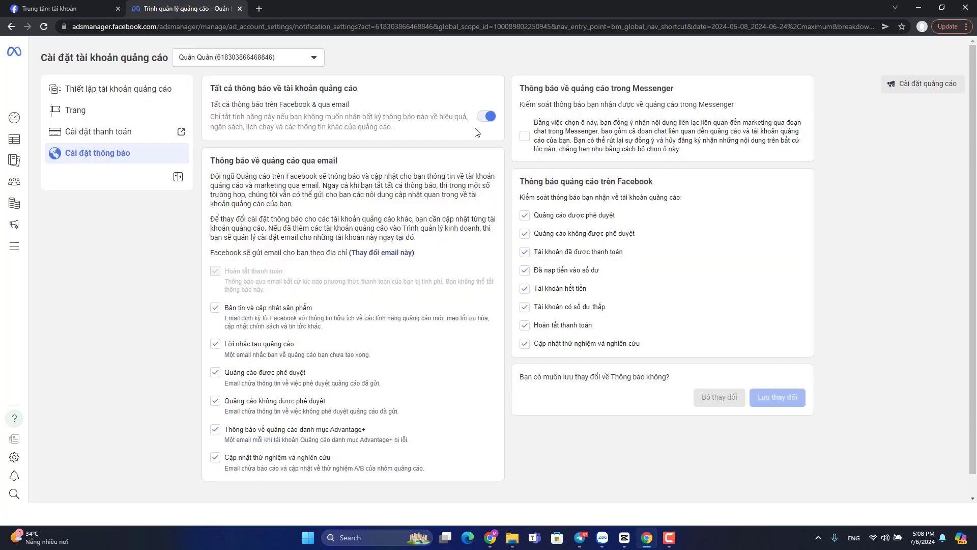
Step: Switch off all ad account notifications on Facebook and by email, without saving the change
click(485, 117)
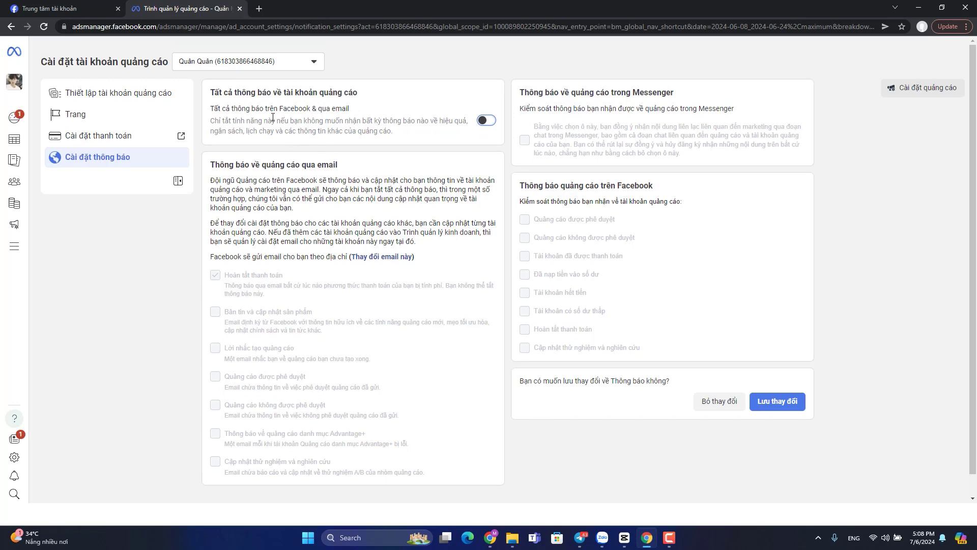
drag(270, 108, 345, 107)
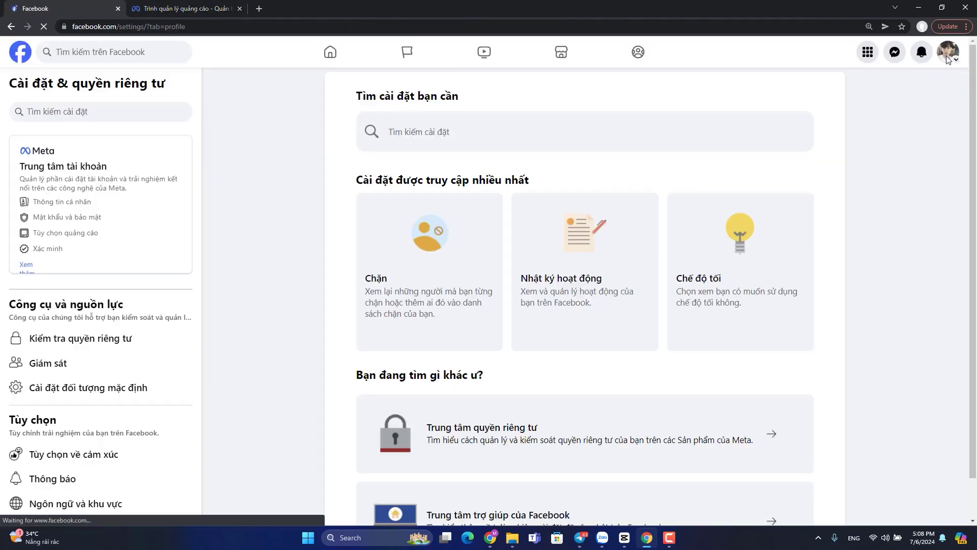
Step: Open the Facebook profile's settings and go from there to the Accounts Center (Trung tâm tài khoản)
click(947, 66)
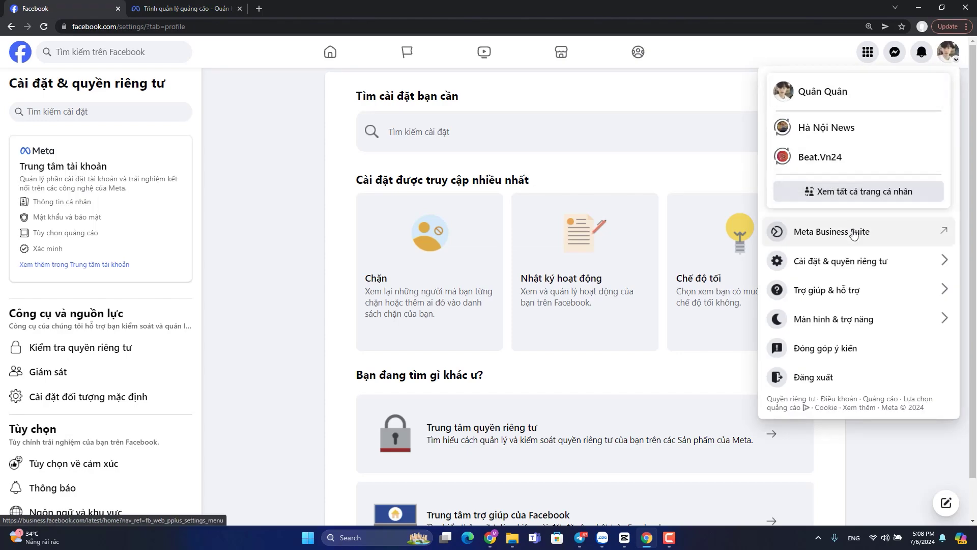
click(801, 93)
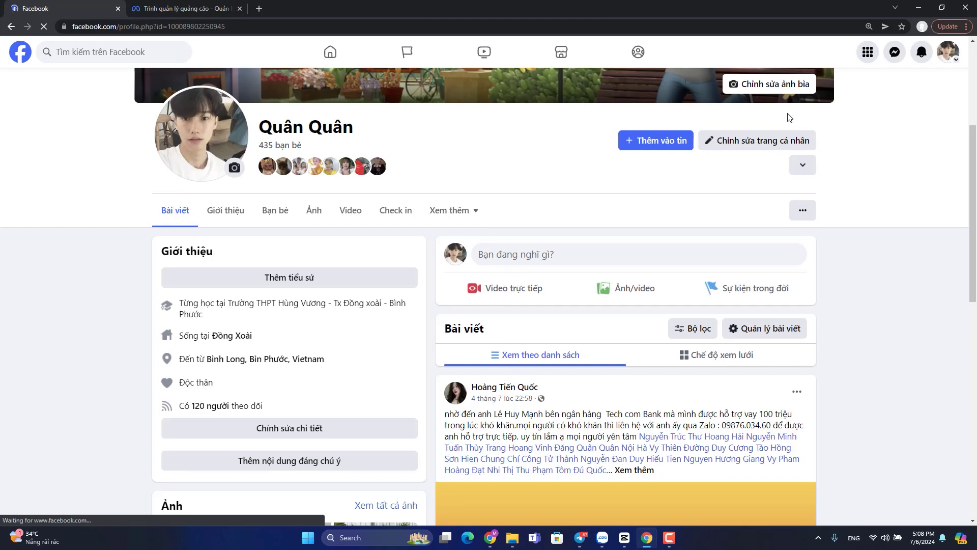
click(953, 63)
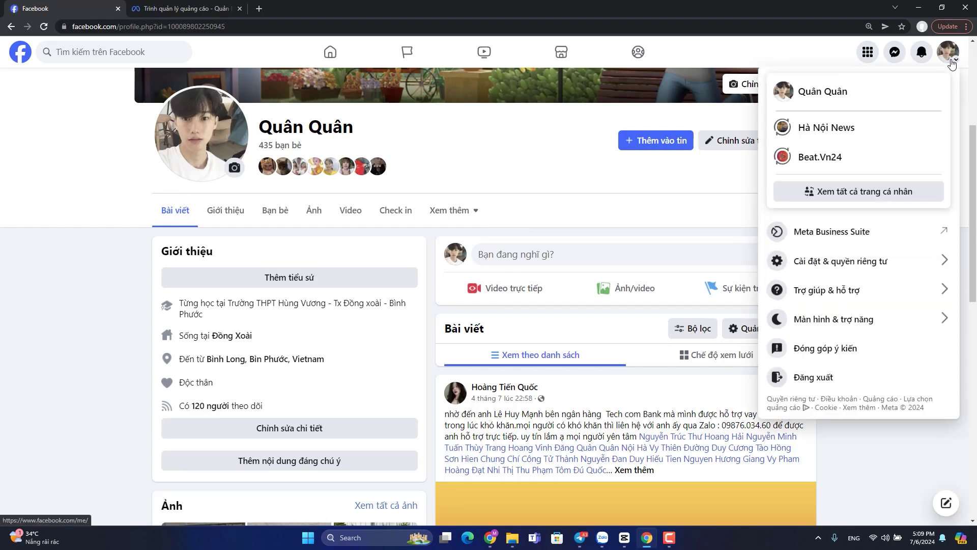
click(895, 263)
click(814, 120)
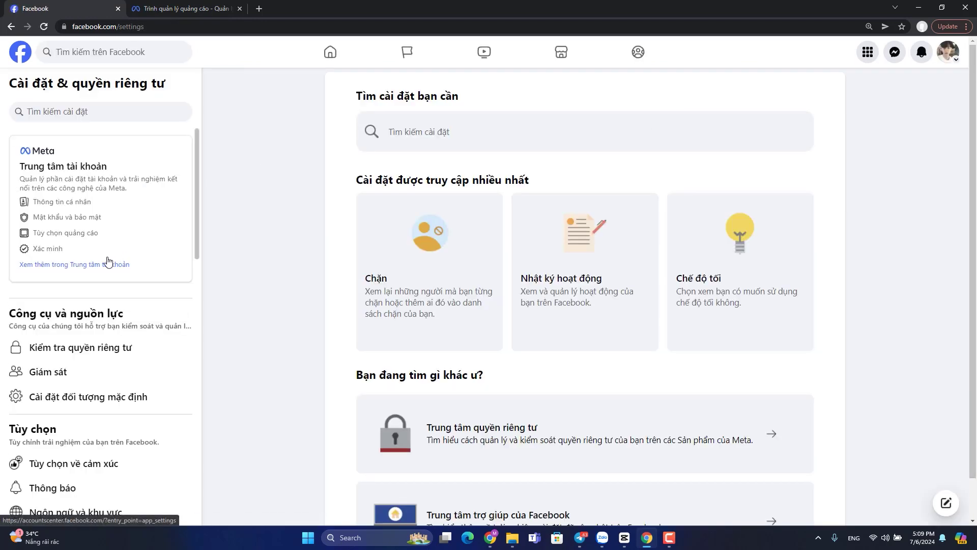
click(70, 265)
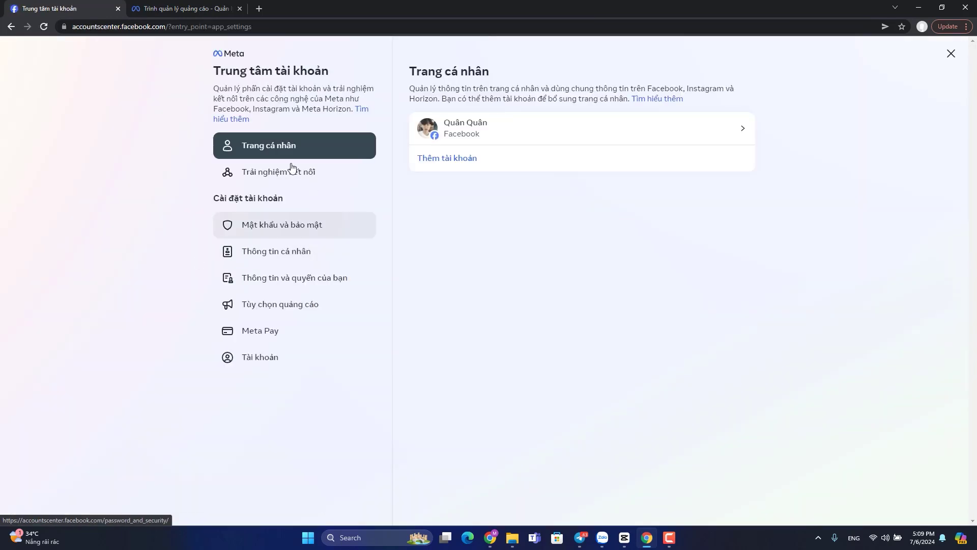
Step: Check where the account is logged in (Nơi bạn đăng nhập) under Mật khẩu và bảo mật
click(277, 232)
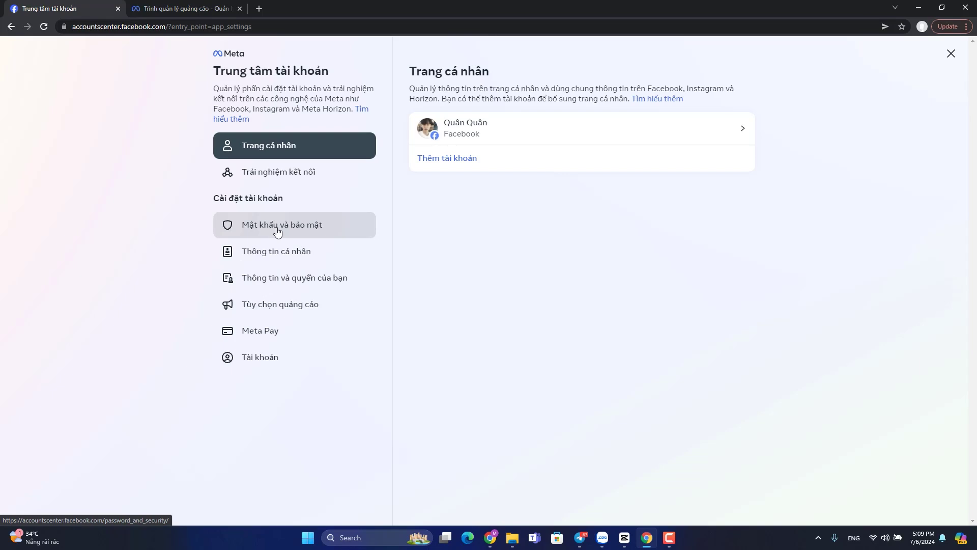
click(278, 232)
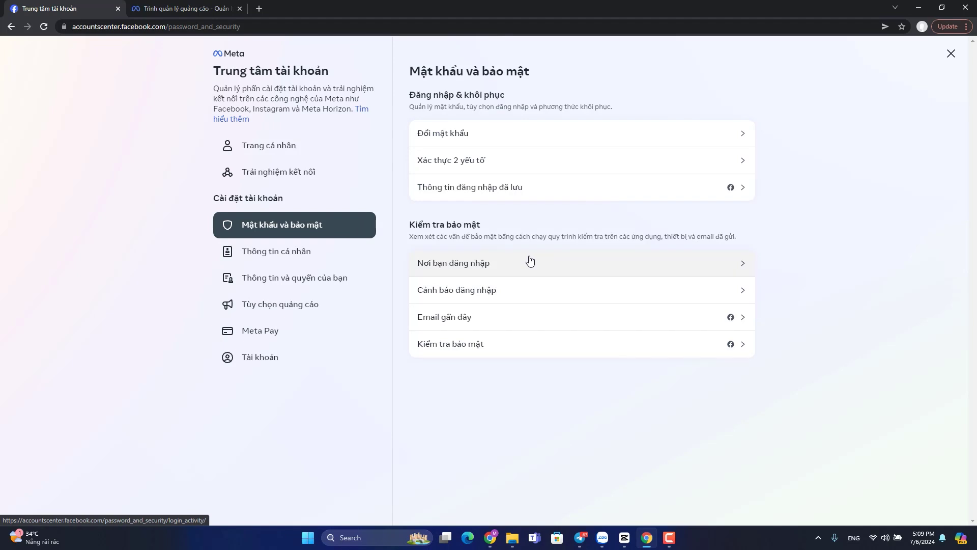
click(530, 260)
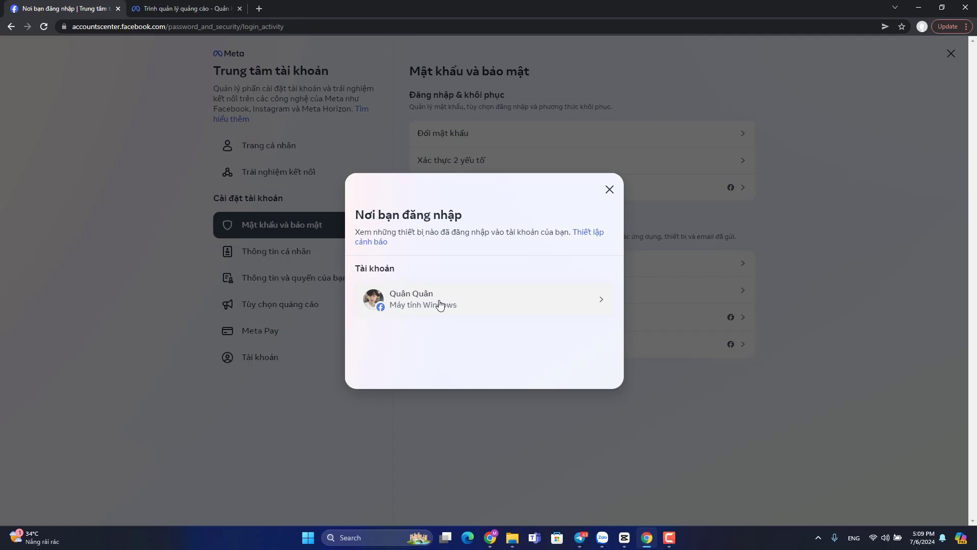
Step: Switch to the other Chrome window and open the Accounts Center from that Facebook profile's settings
click(490, 538)
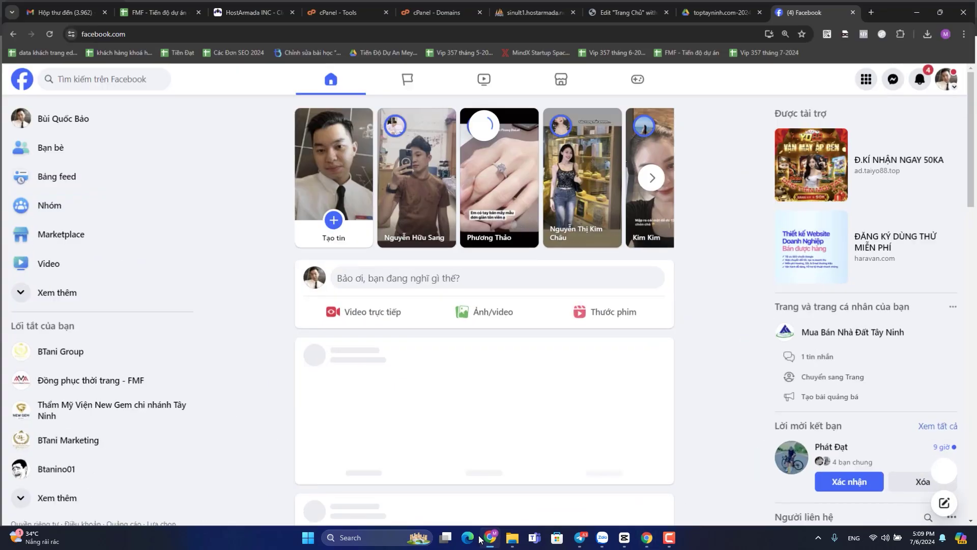
click(948, 77)
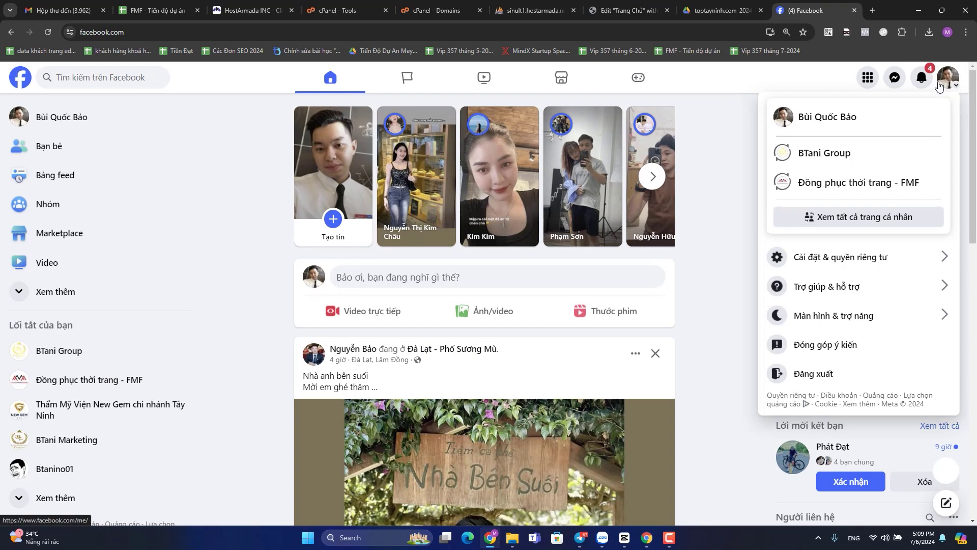
click(826, 262)
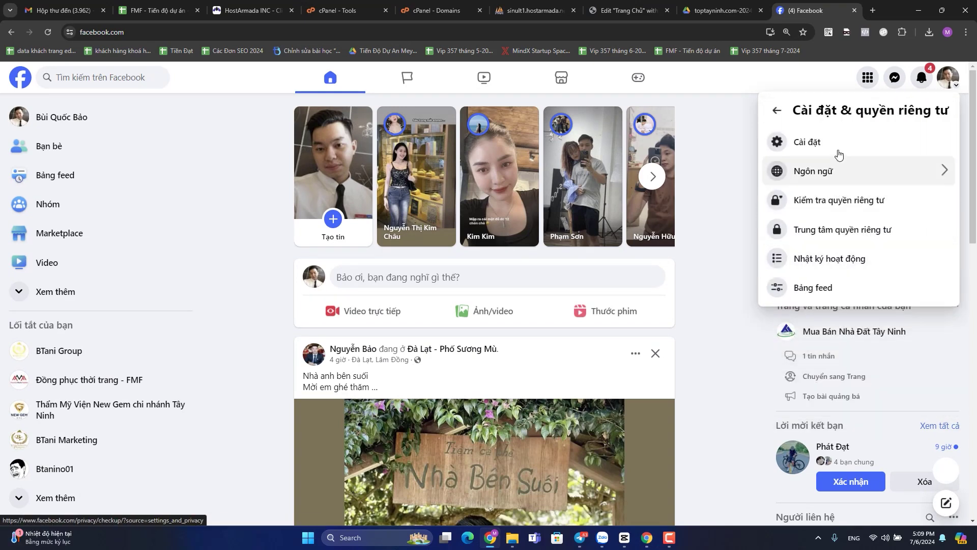
click(802, 143)
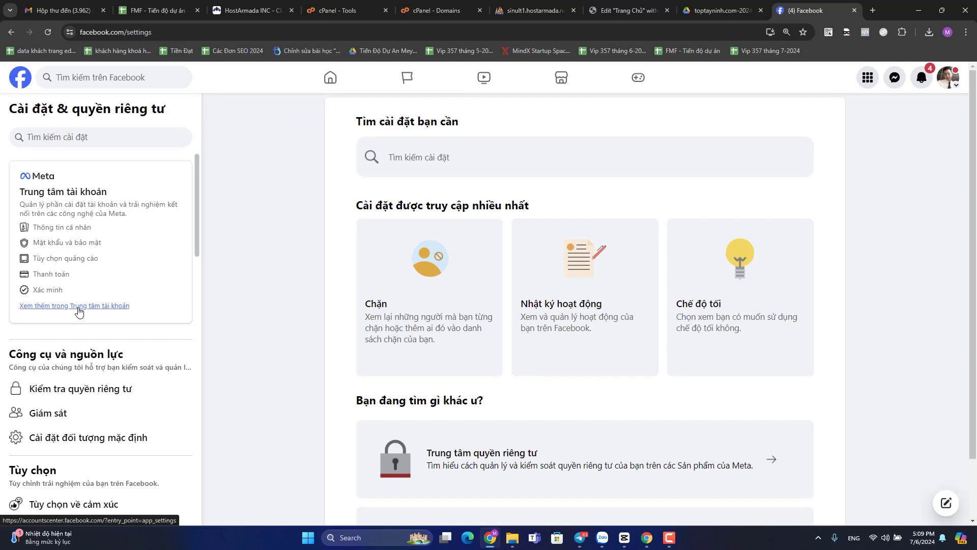
click(49, 307)
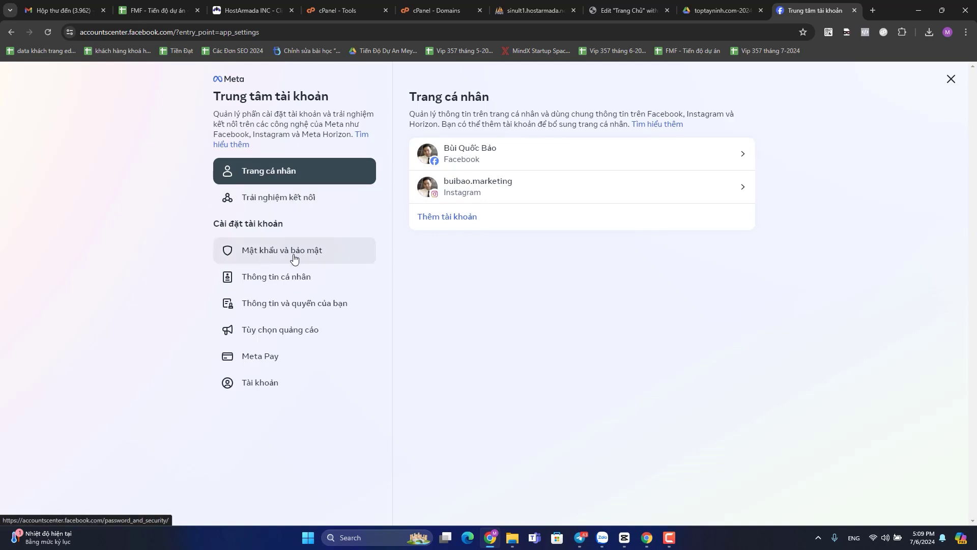
Step: Review this Facebook account's login activity under Mật khẩu và bảo mật, including the Samsung Galaxy Z Fold3 5G login in Tây Ninh, and close the dialog
click(294, 260)
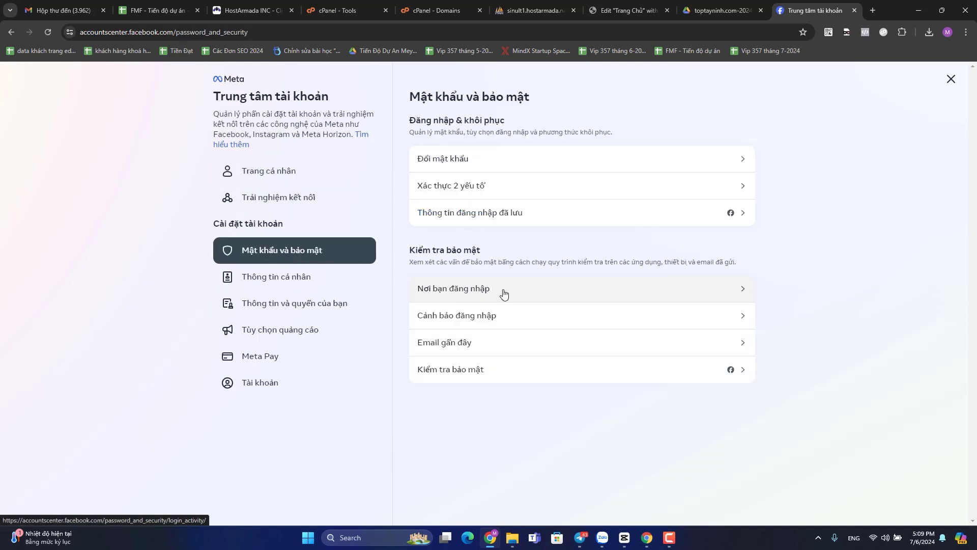
click(504, 293)
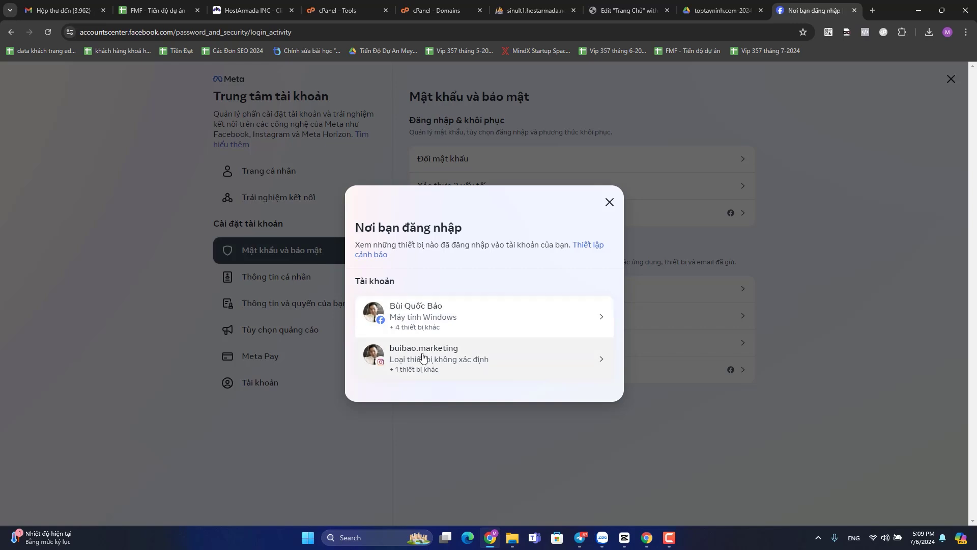
click(455, 318)
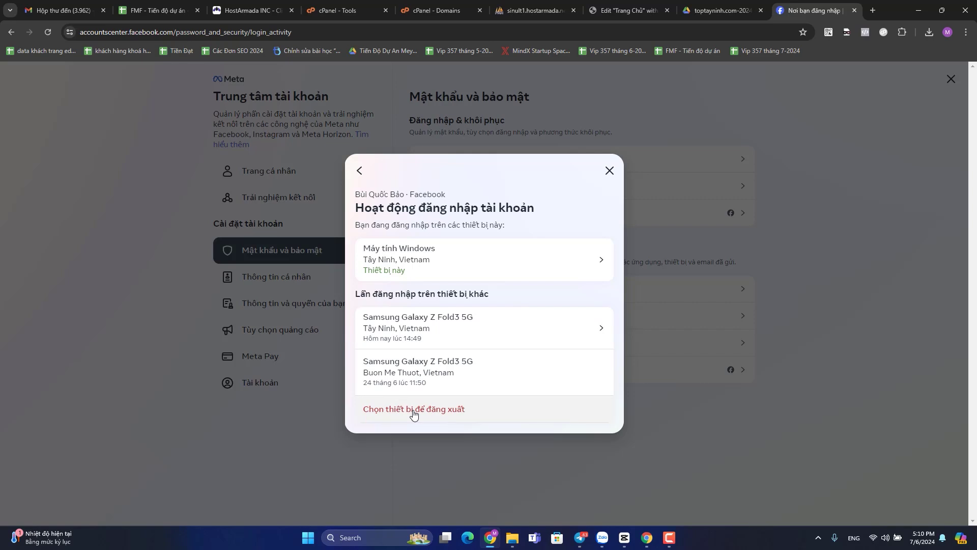
click(465, 329)
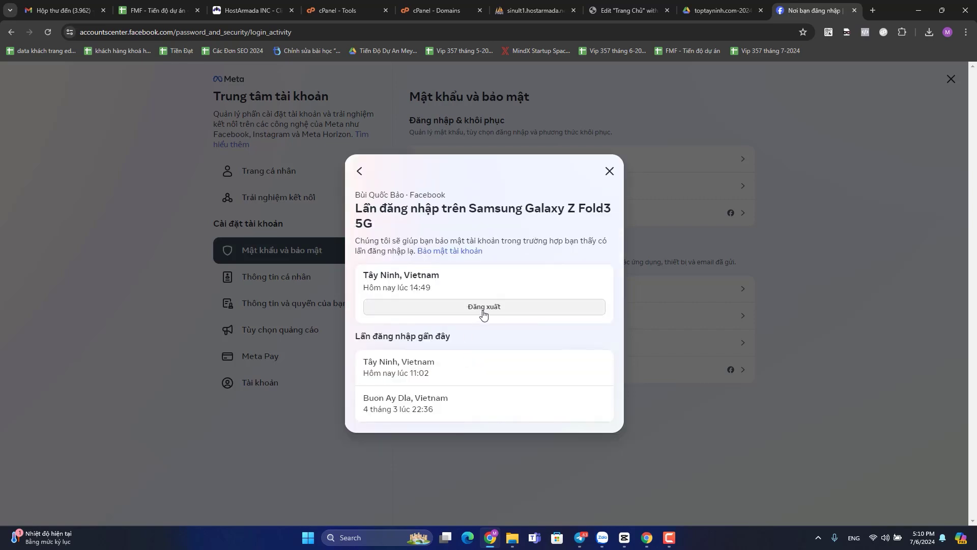
click(611, 172)
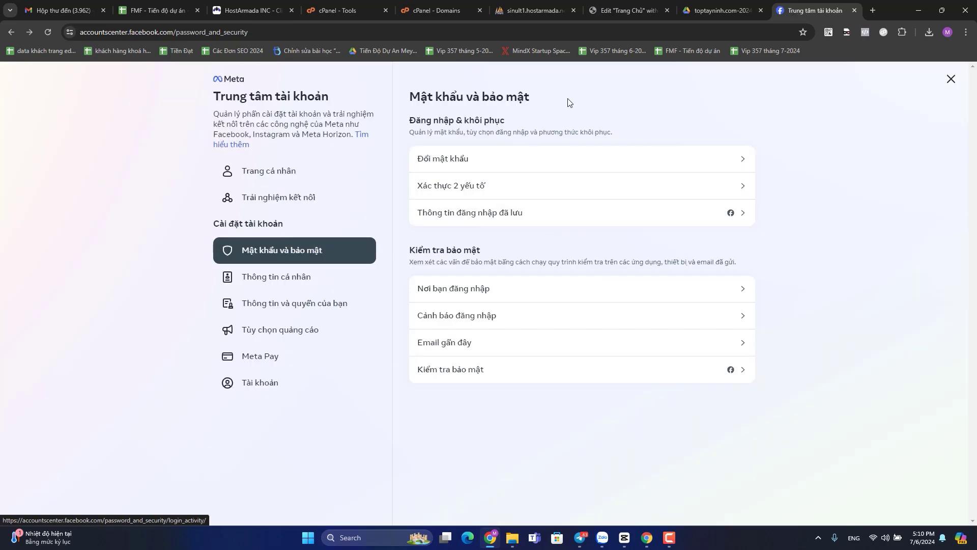
Step: Return to the Ads Manager notification settings in the first Chrome window and switch all ad account notifications back on
click(649, 538)
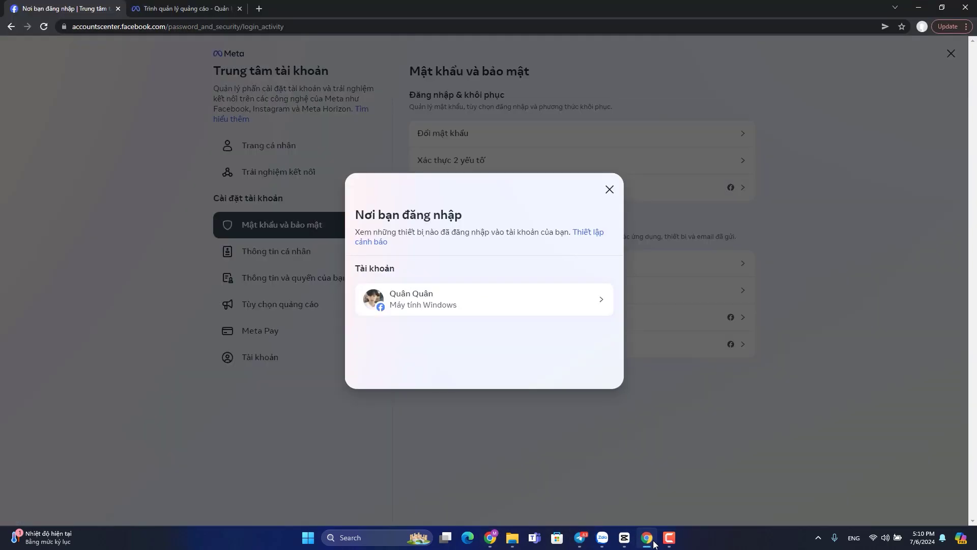
click(609, 190)
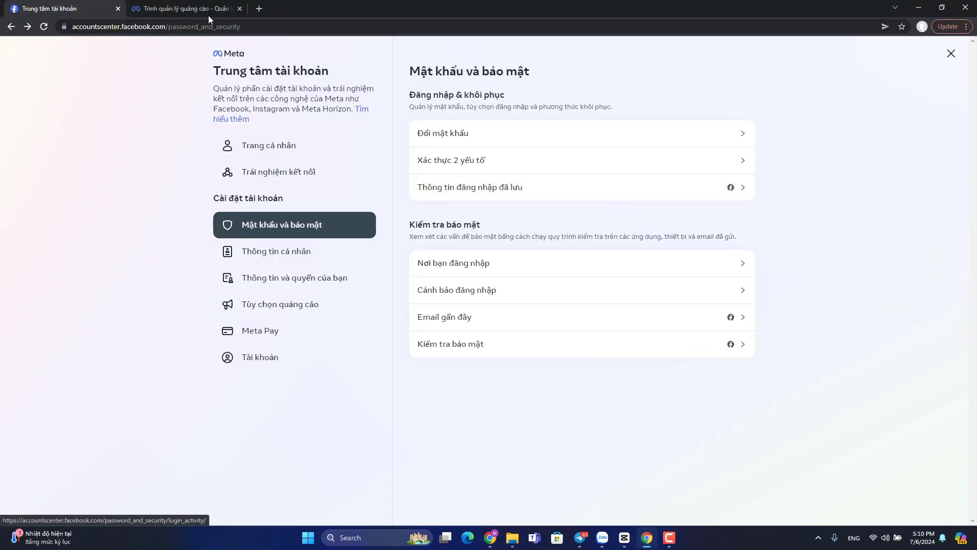
click(207, 12)
click(452, 122)
click(482, 120)
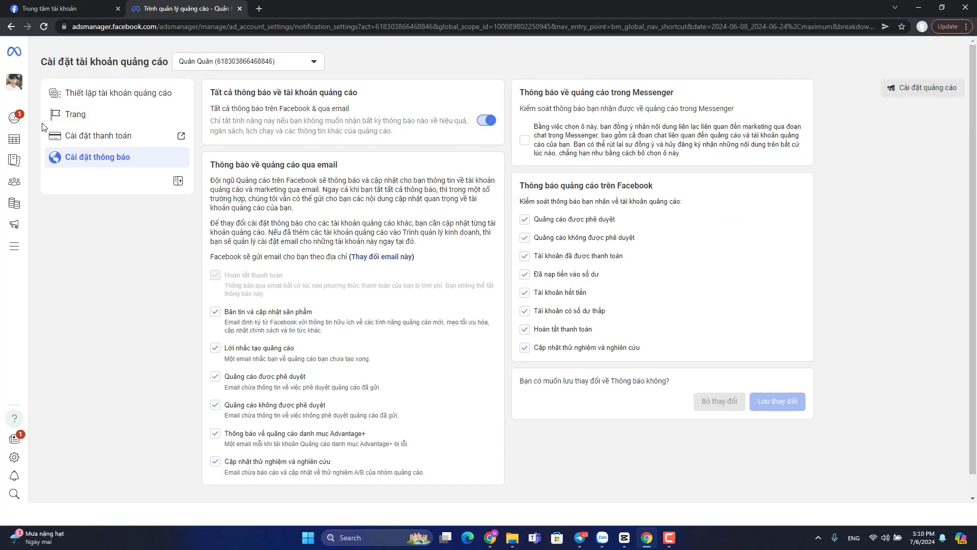
Step: Switch to the Bán lẻ ad account listed directly below Thể Thao 347 and open its campaigns list
click(227, 70)
click(236, 133)
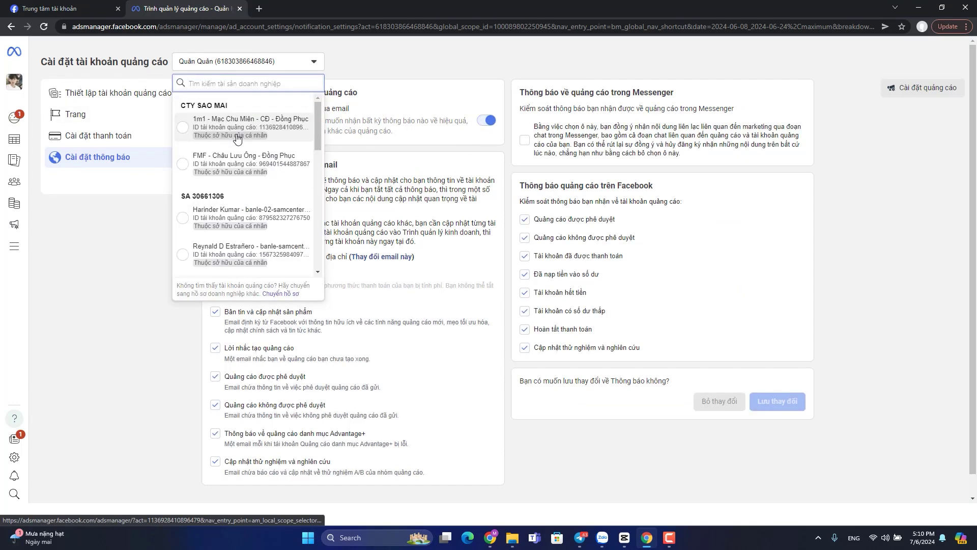
scroll(233, 206, down, 2)
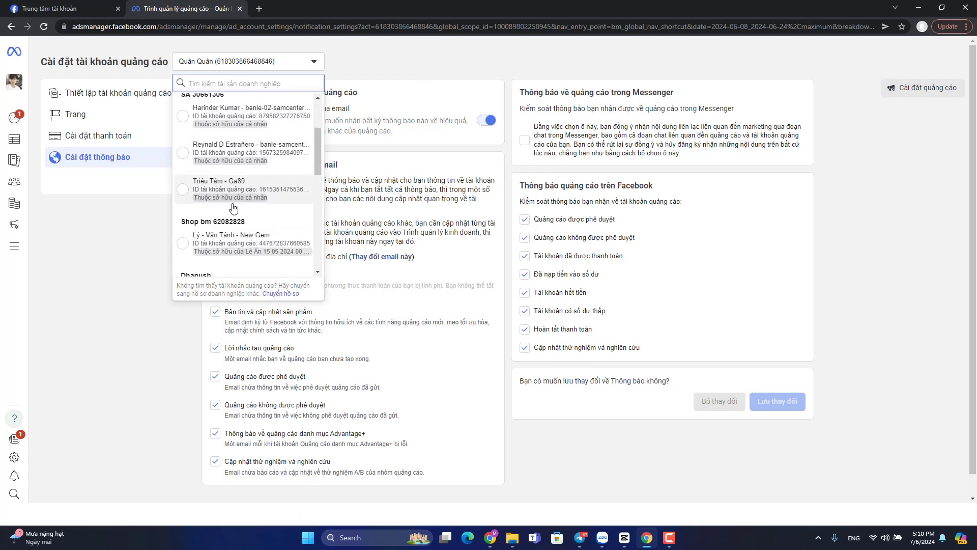
scroll(233, 205, down, 5)
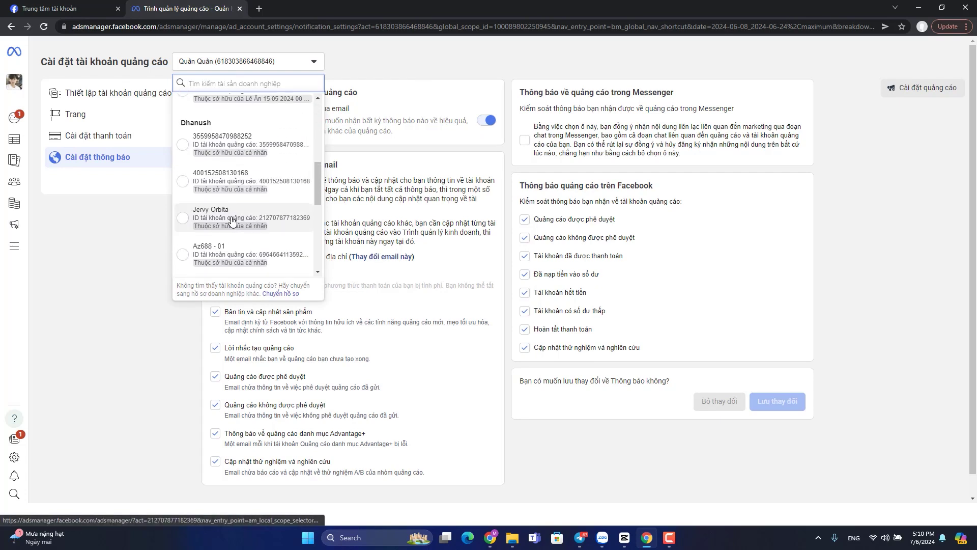
scroll(232, 220, down, 1)
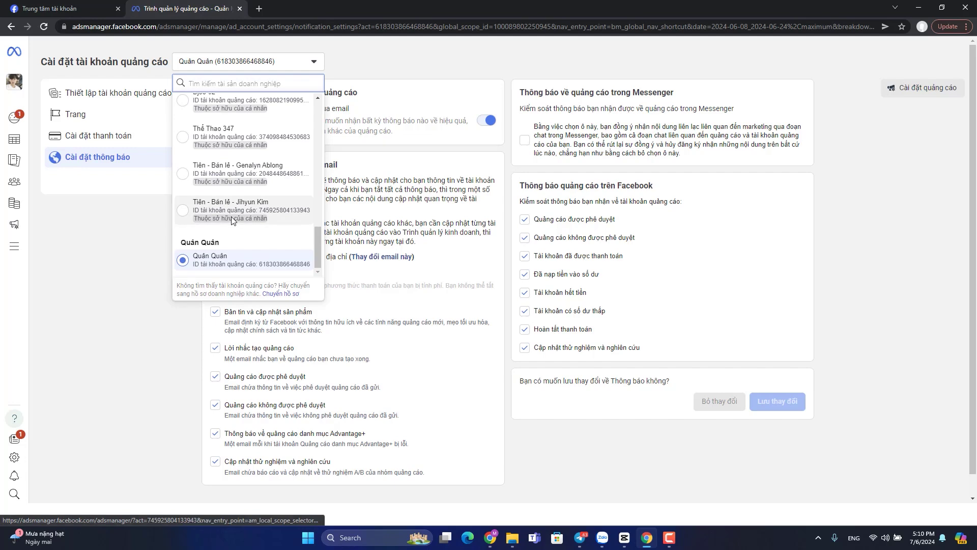
click(210, 182)
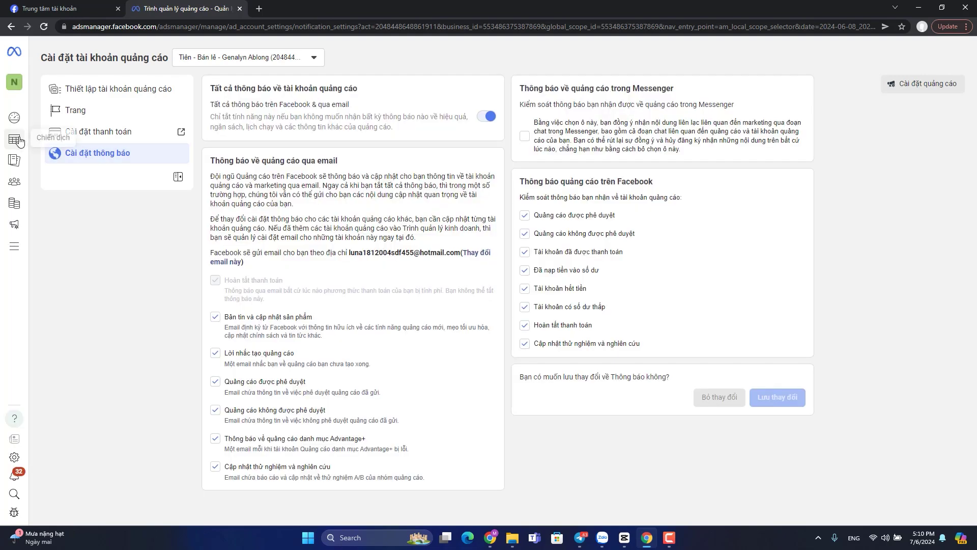
click(15, 139)
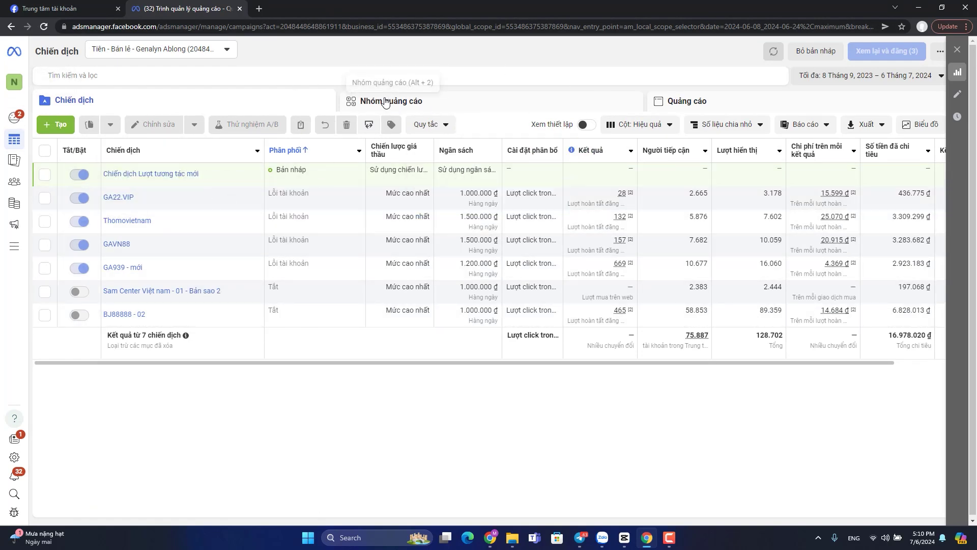
Step: Start a new custom rule (Quy tắc tùy chỉnh) for the campaigns and name it "tắt qc"
click(444, 128)
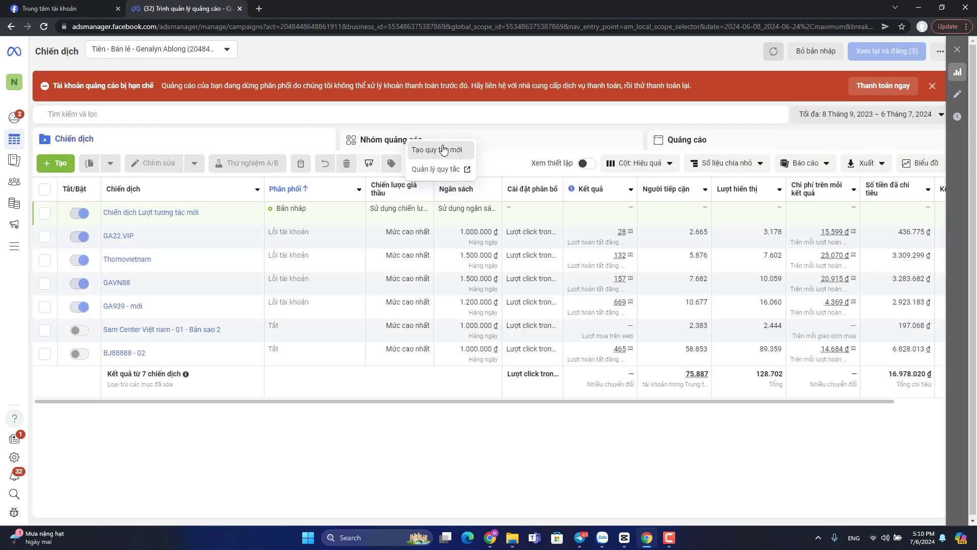
click(439, 150)
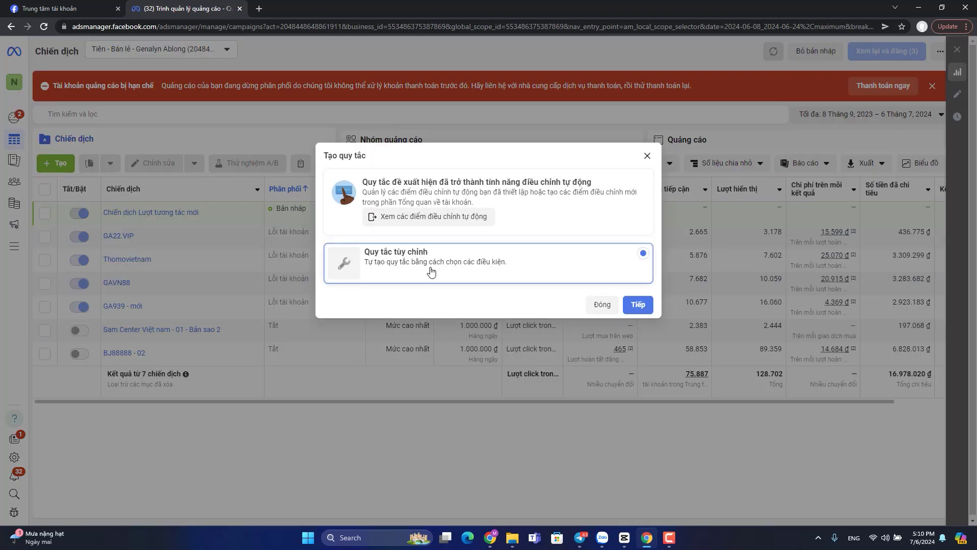
click(630, 305)
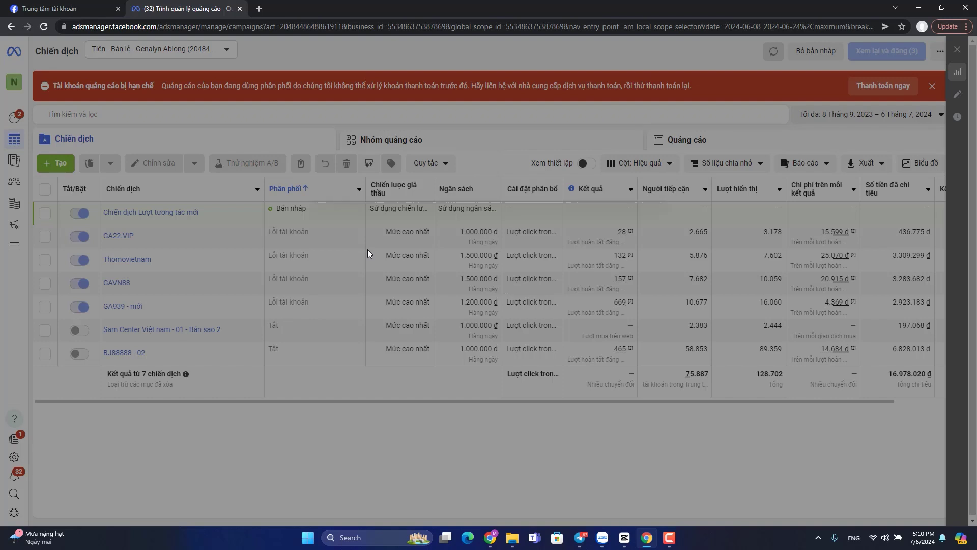
click(388, 137)
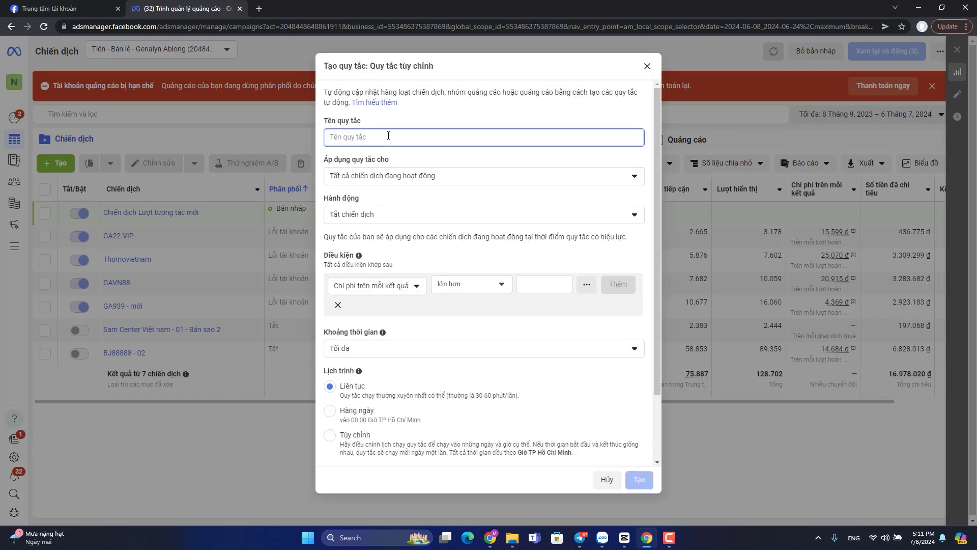
text(t)
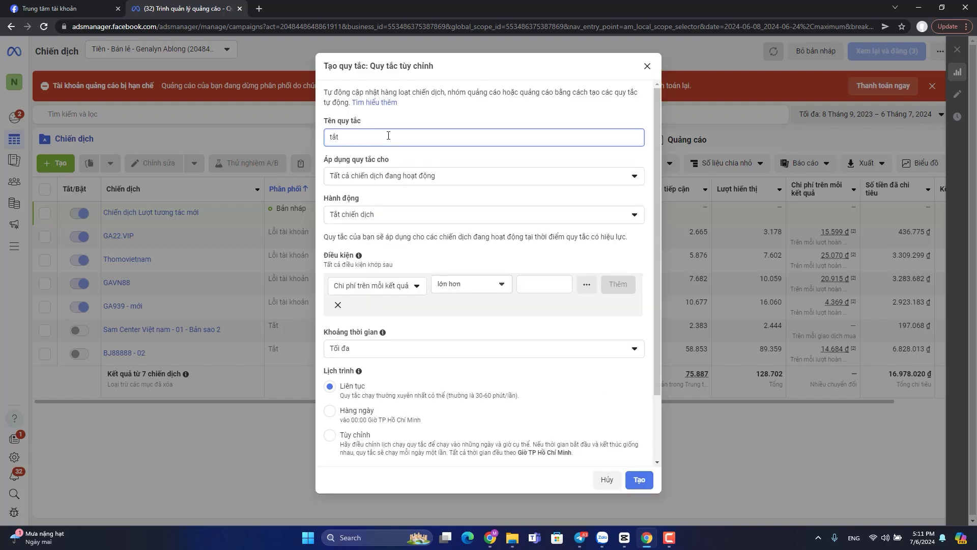
text(at qc)
Step: Review the rule's target and action options, keeping Tất cả chiến dịch đang hoạt động and Tắt chiến dịch
click(400, 177)
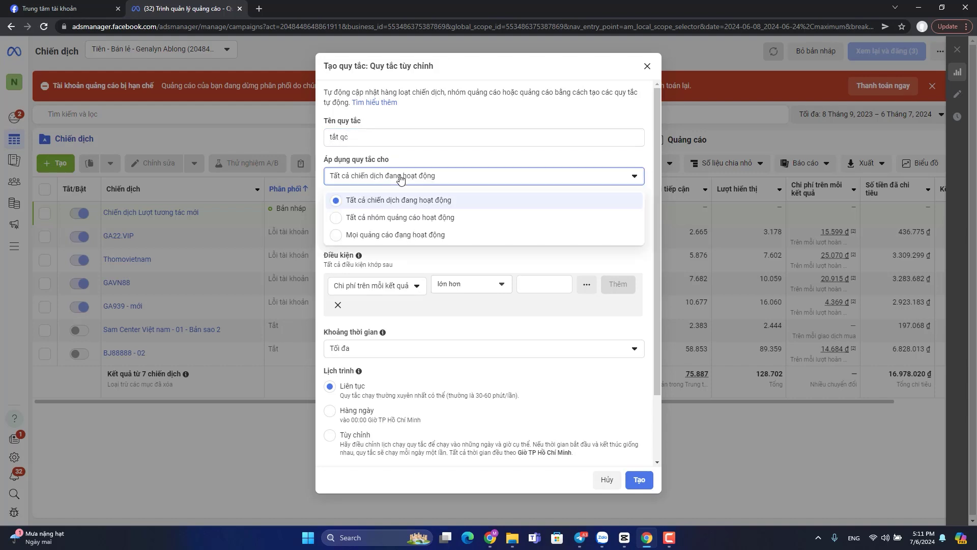
click(400, 177)
click(402, 217)
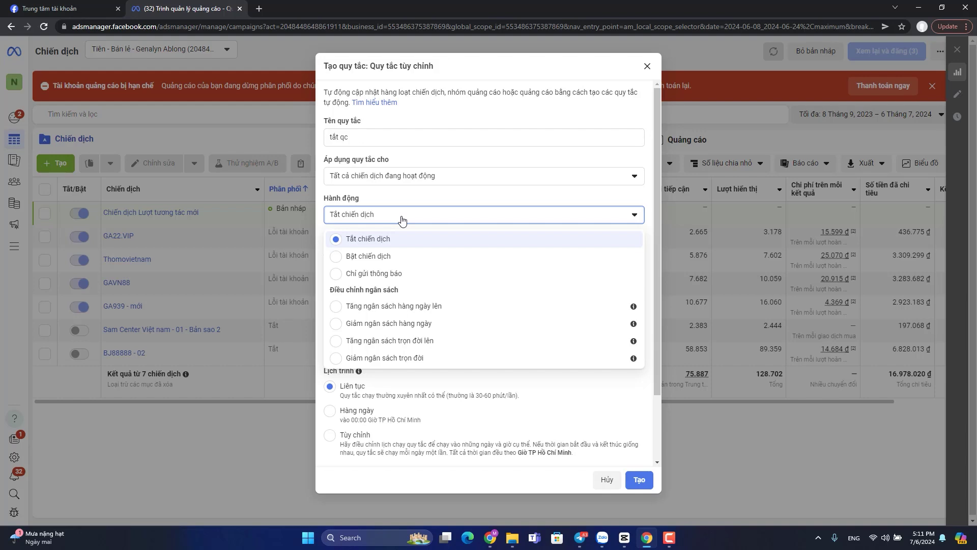
click(402, 219)
click(402, 219)
click(402, 220)
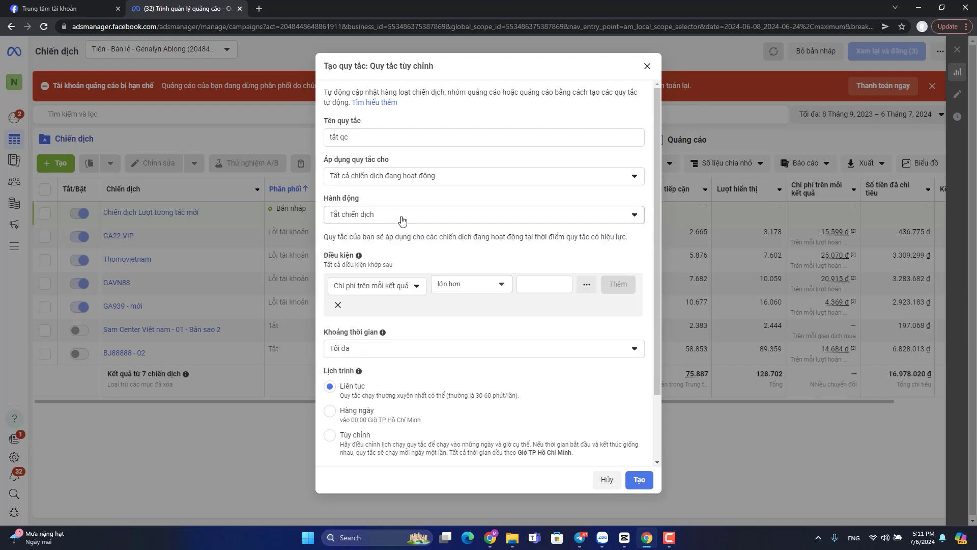
Step: Add the rule condition Đã chi tiêu lớn hơn 1000000
click(375, 291)
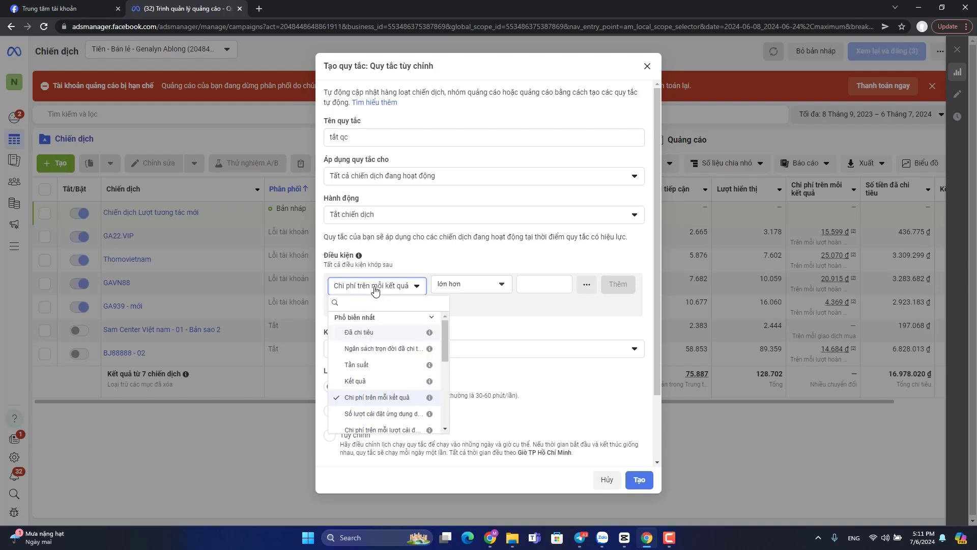
click(360, 333)
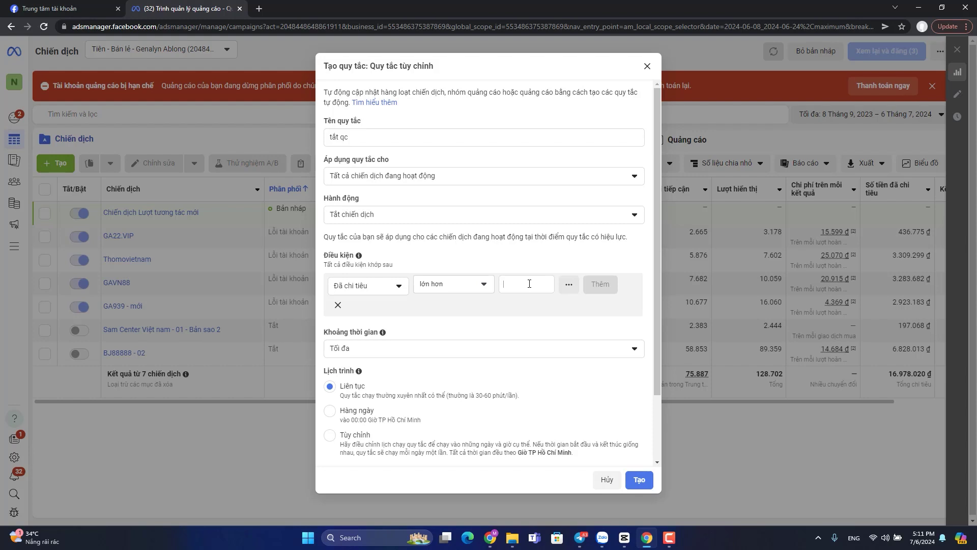
text(1000000)
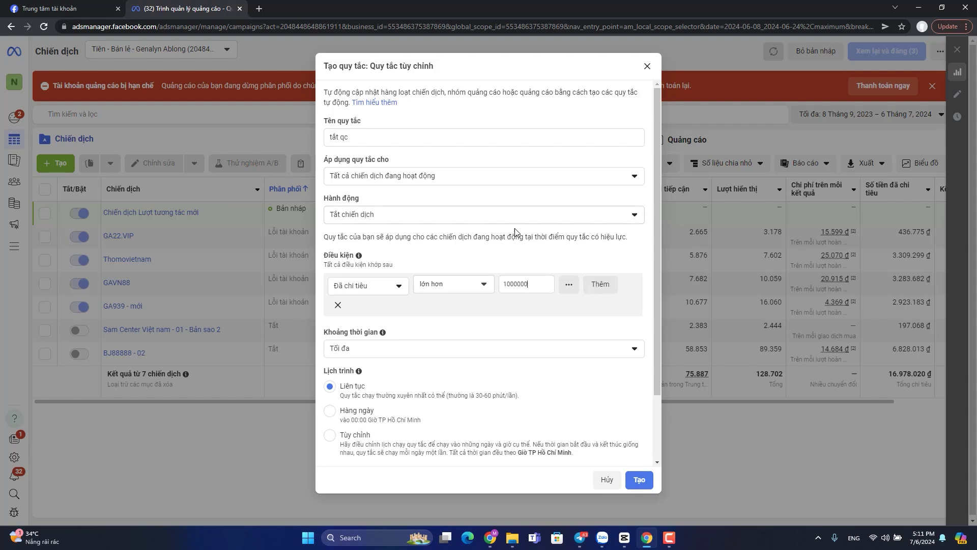
key(Return)
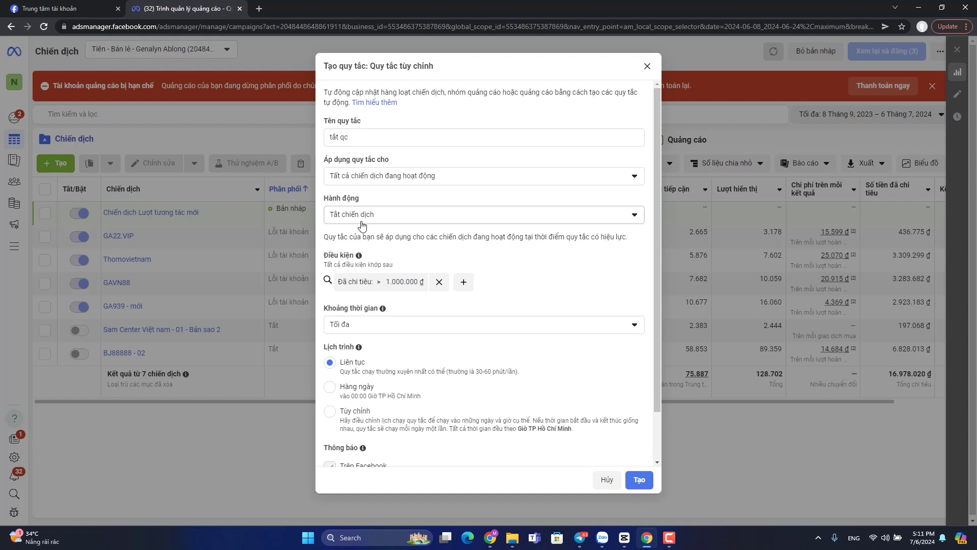
Step: Set the rule's time range to Hôm nay and try to create the rule
click(427, 325)
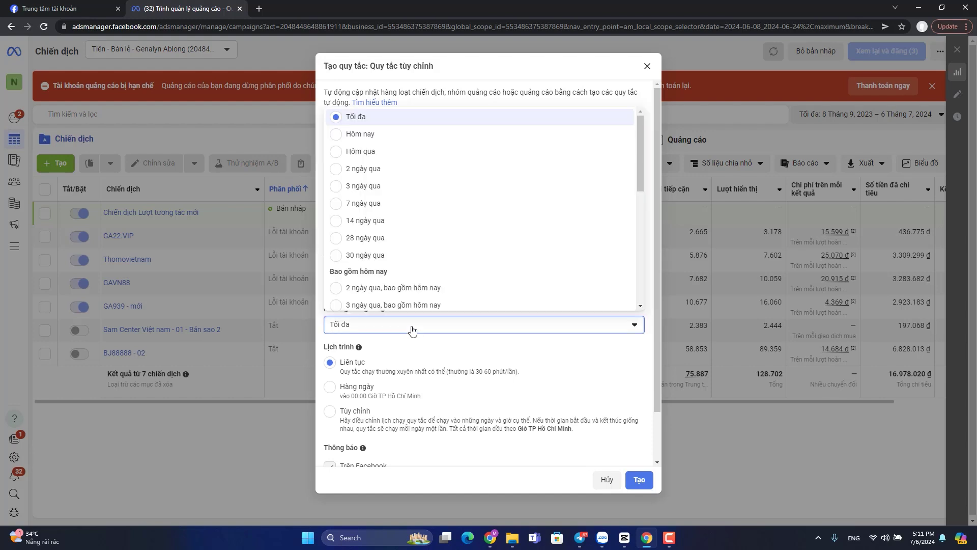
click(351, 135)
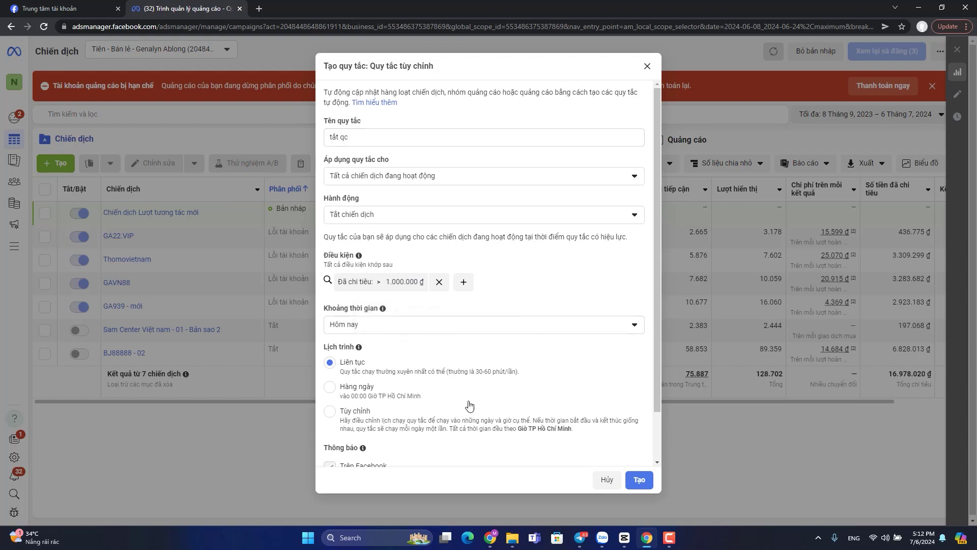
click(638, 480)
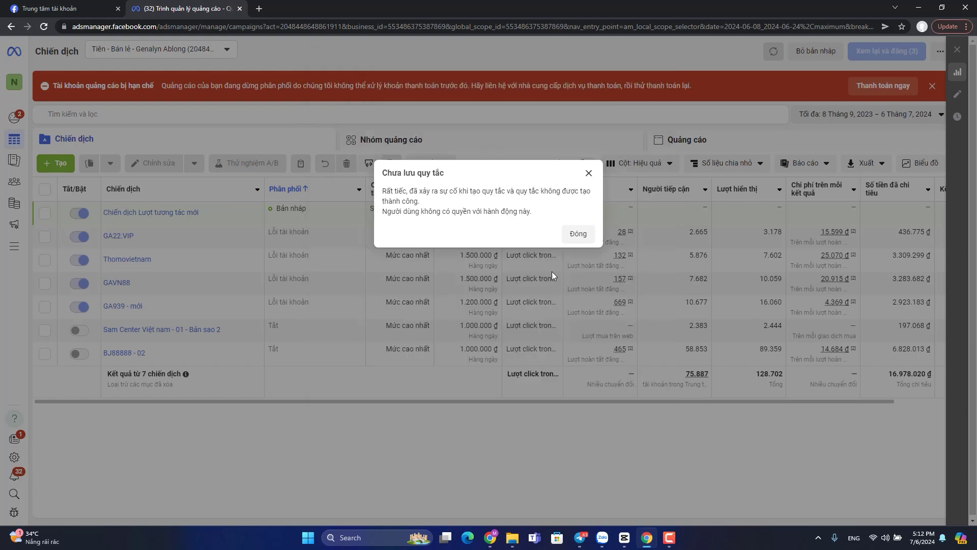
click(571, 235)
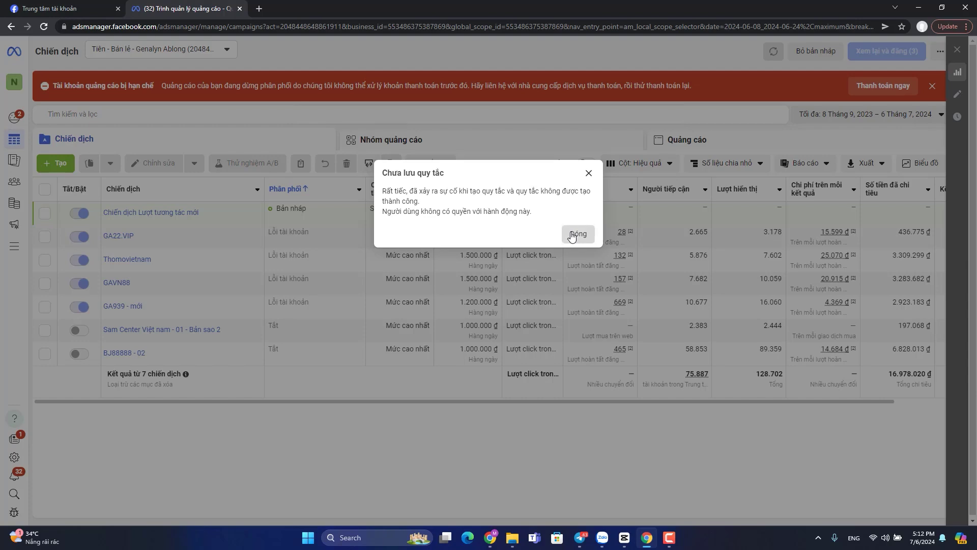
Step: Switch to the ad account named only by its number and start a new custom rule for its campaigns
click(117, 49)
click(112, 95)
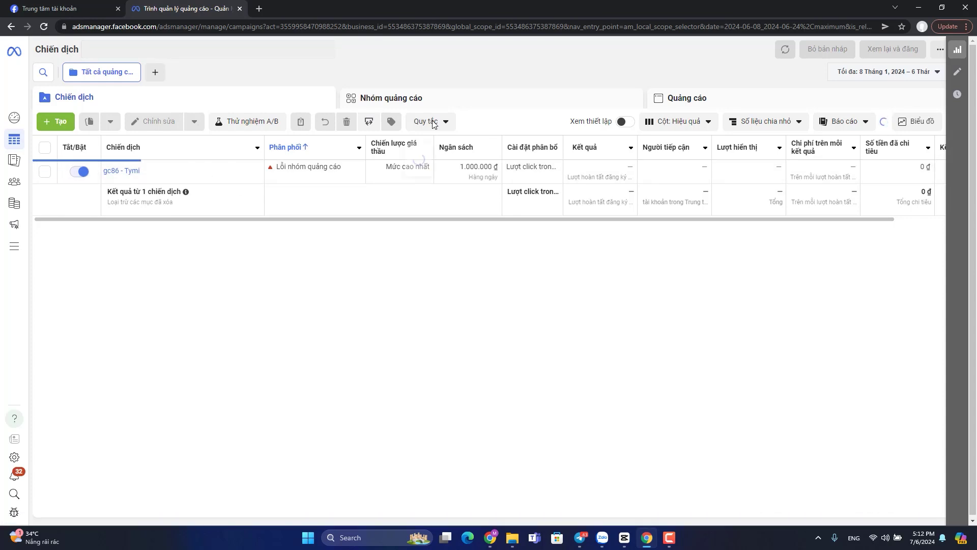
click(430, 121)
click(425, 146)
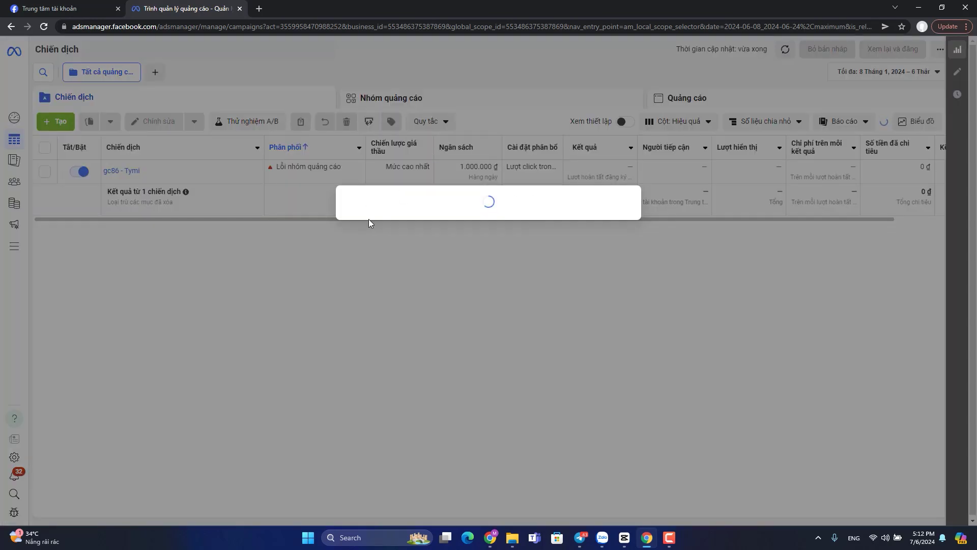
click(635, 306)
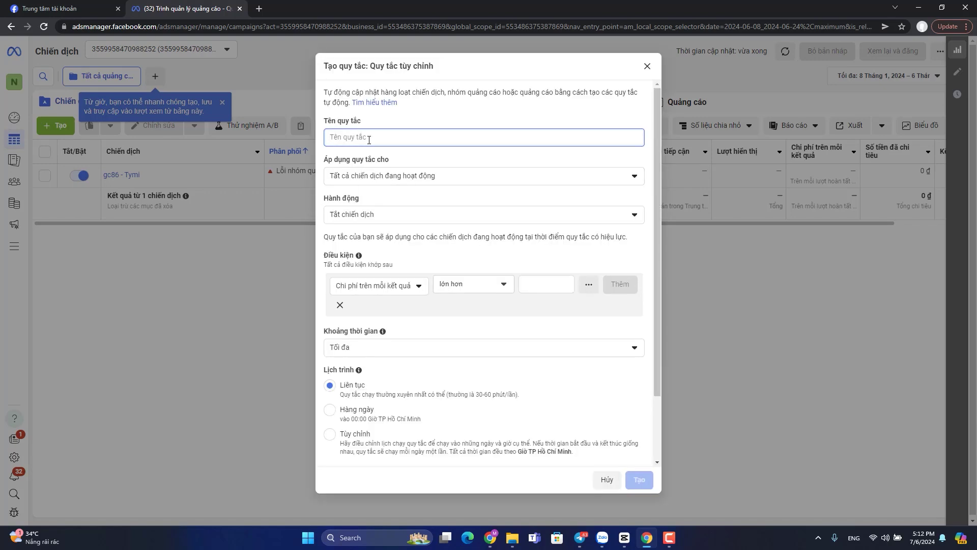
Step: Name the rule "Tắt QC", keeping all active campaigns as its target and Tắt chiến dịch as its action
text(Tắt QC)
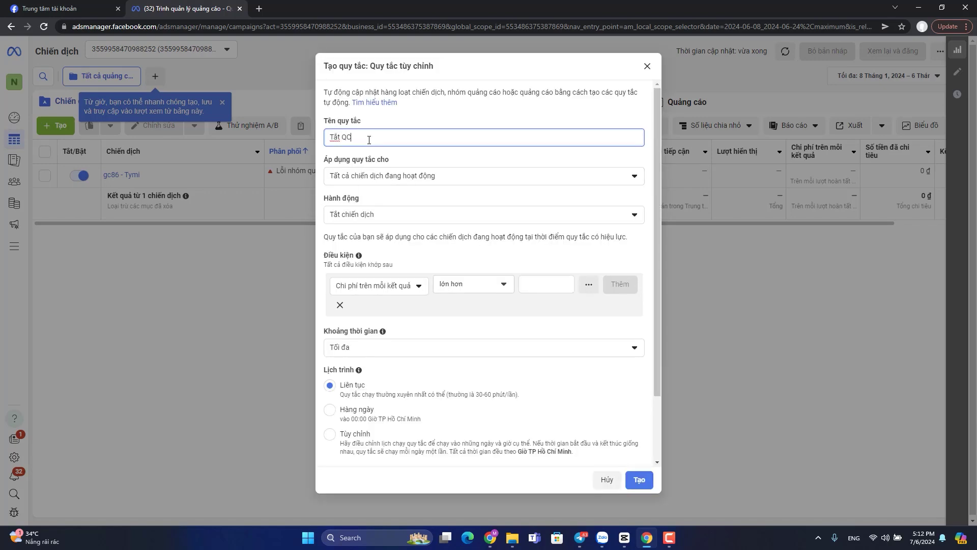
click(377, 176)
double_click(377, 176)
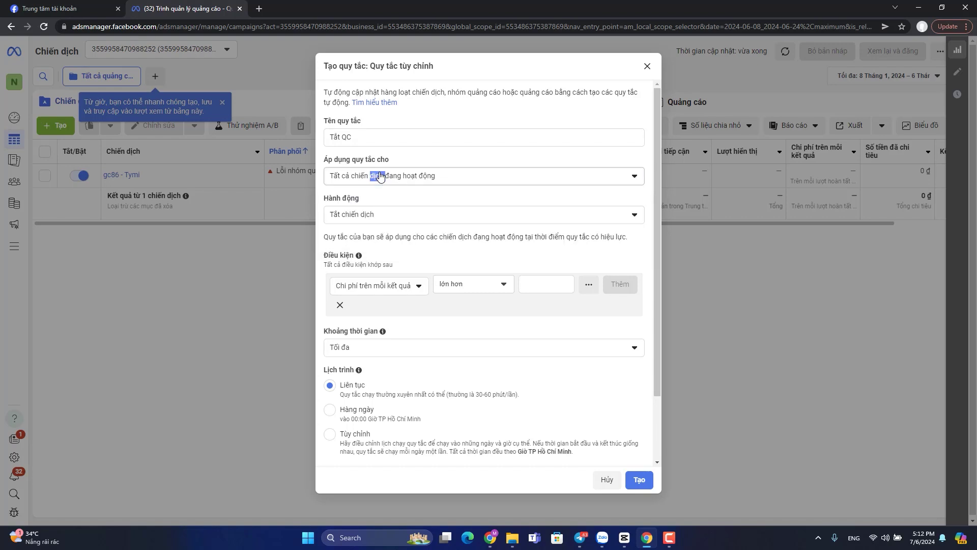
click(386, 215)
click(404, 238)
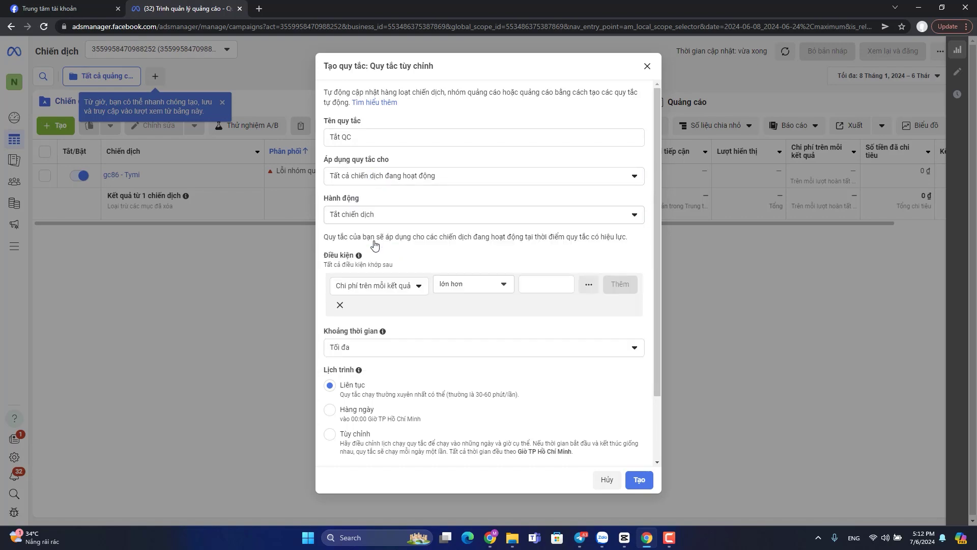
Step: Add the condition Đã chi tiêu lớn hơn 1000000 to the Tắt QC rule
click(378, 286)
click(368, 336)
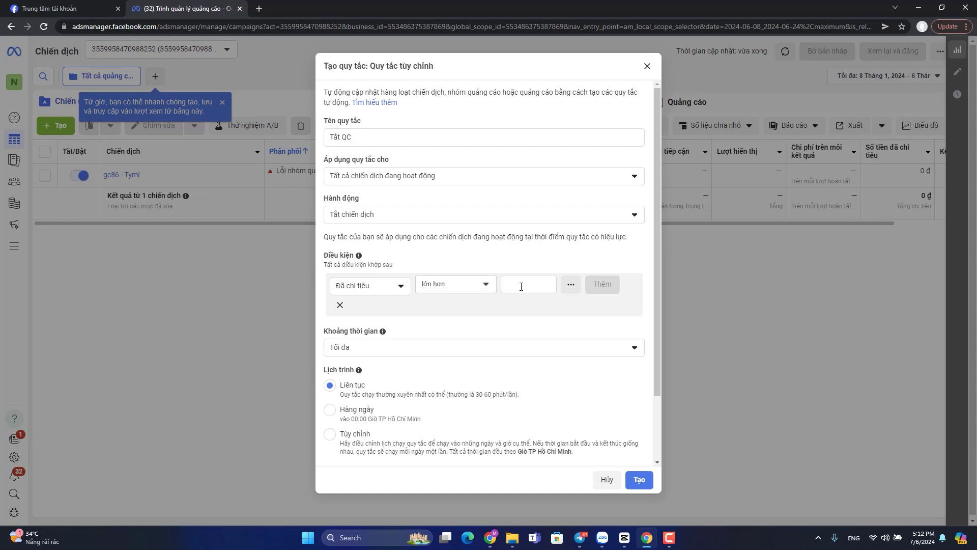
text(1000000)
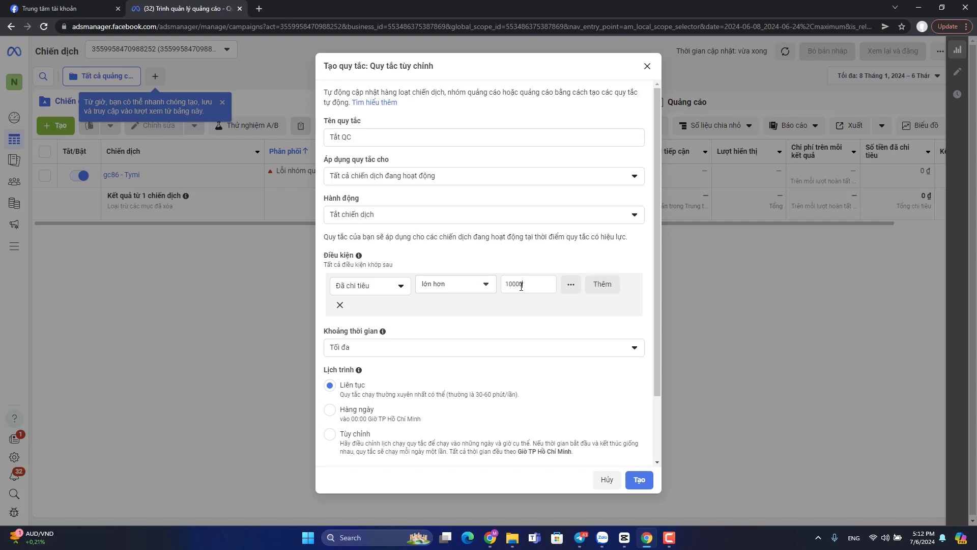
click(487, 312)
Step: Try Hôm nay as the Tắt QC rule's time range and settle on Tối đa
click(409, 347)
click(357, 134)
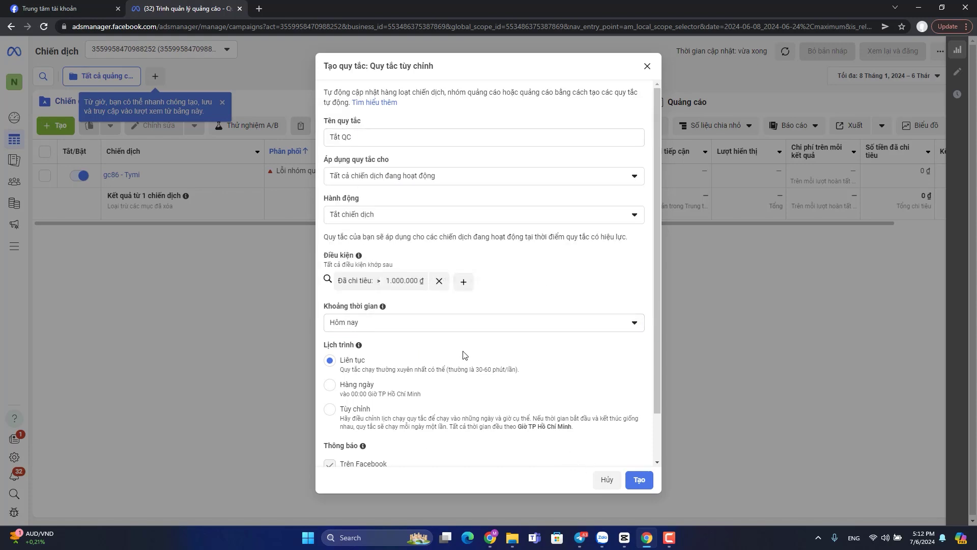
click(433, 326)
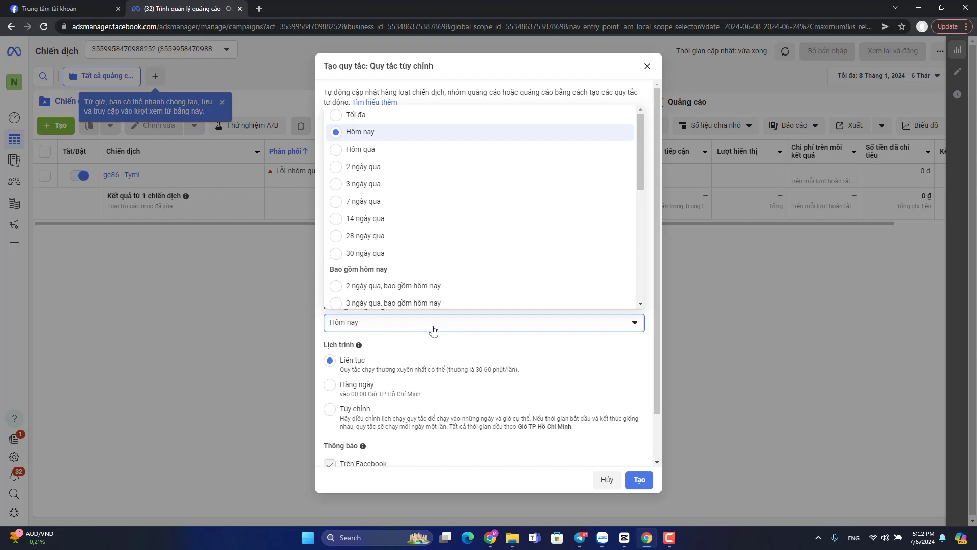
click(433, 330)
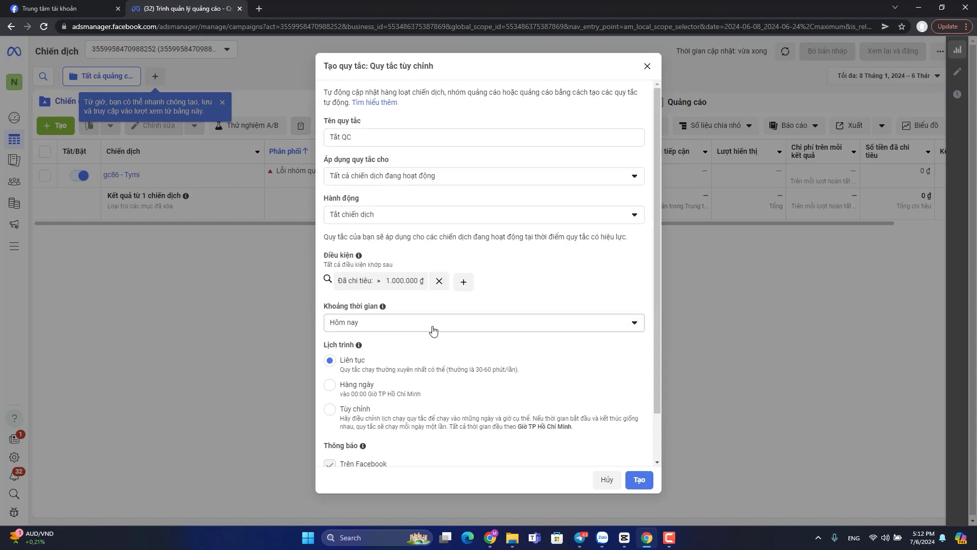
click(434, 330)
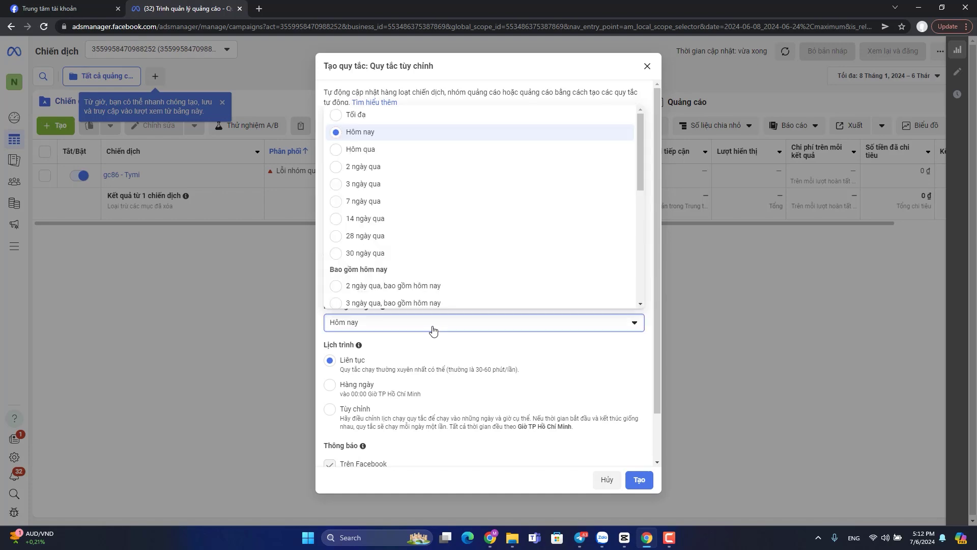
click(356, 116)
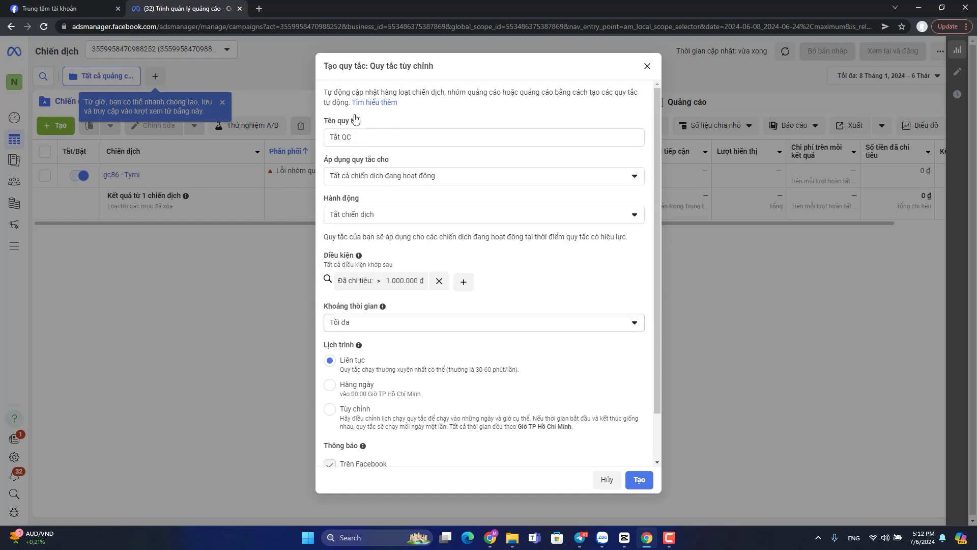
Step: Set the Tắt QC rule's time range to Hôm nay and create the rule
click(396, 327)
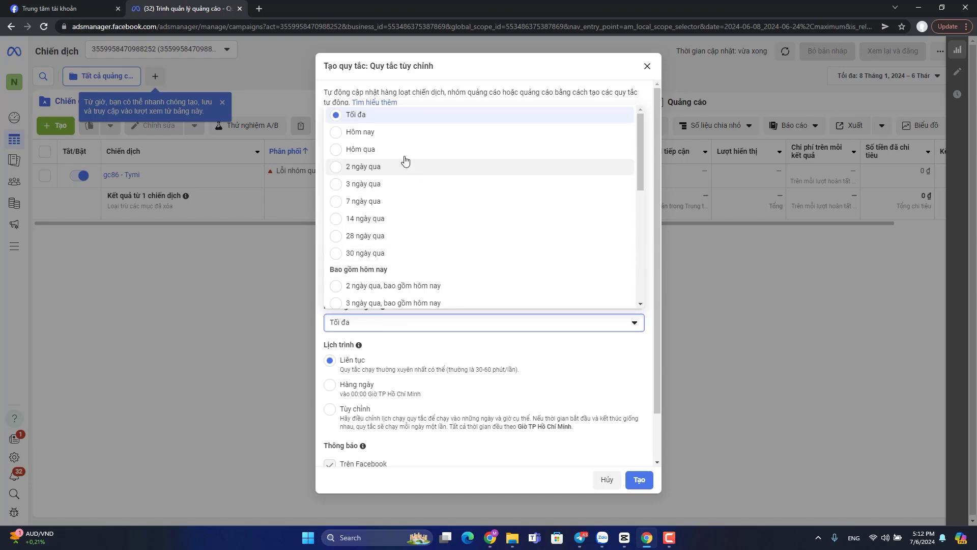
click(370, 133)
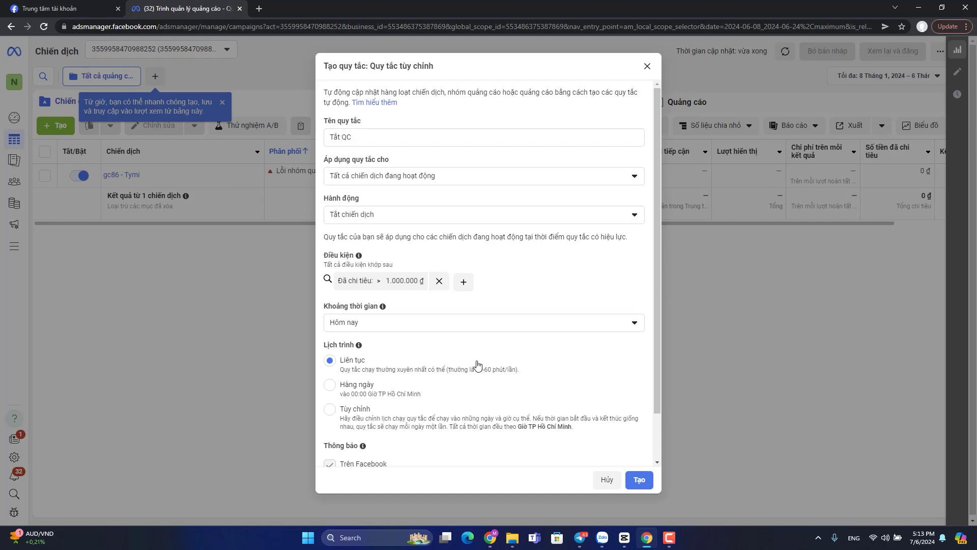
click(640, 481)
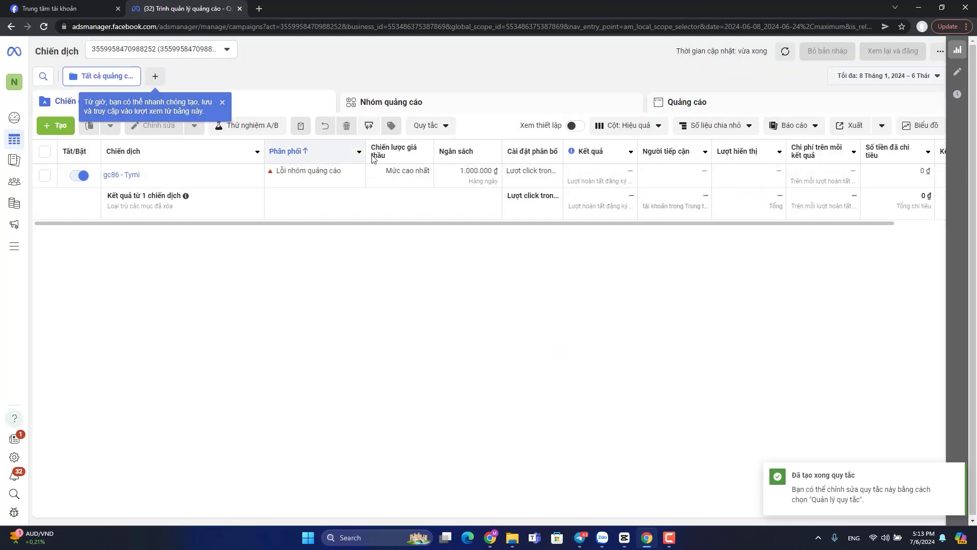
Step: Open the rule management page, run the Tắt QC rule manually and close the scheduling notice
click(444, 125)
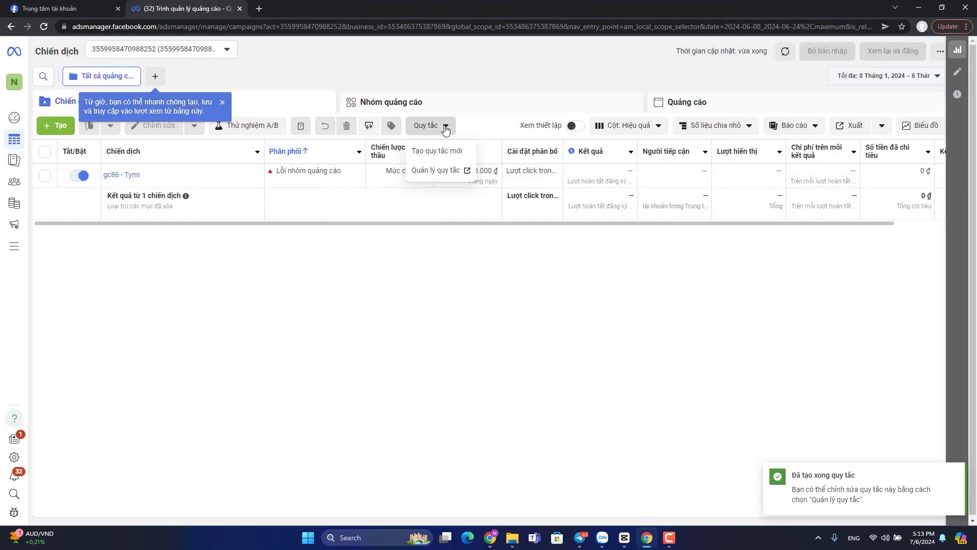
click(440, 171)
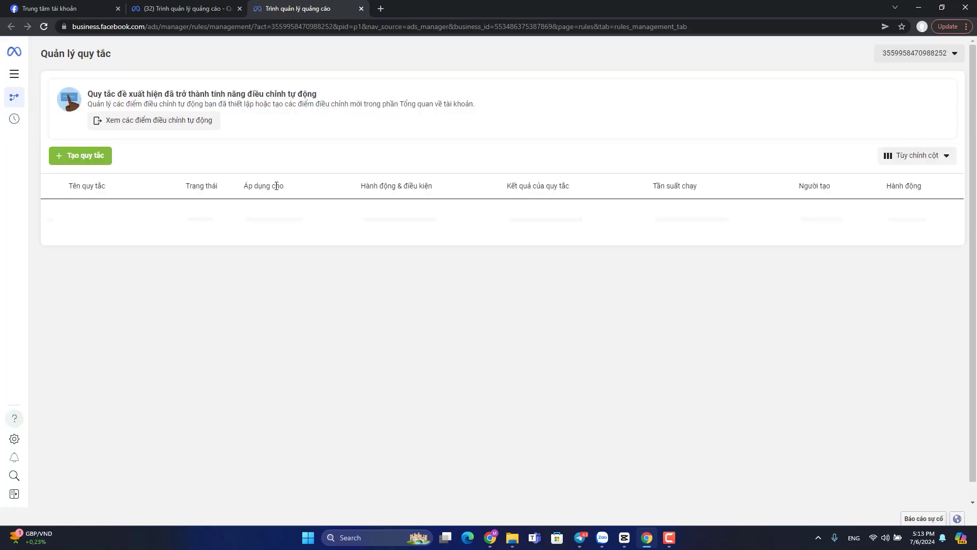
click(948, 219)
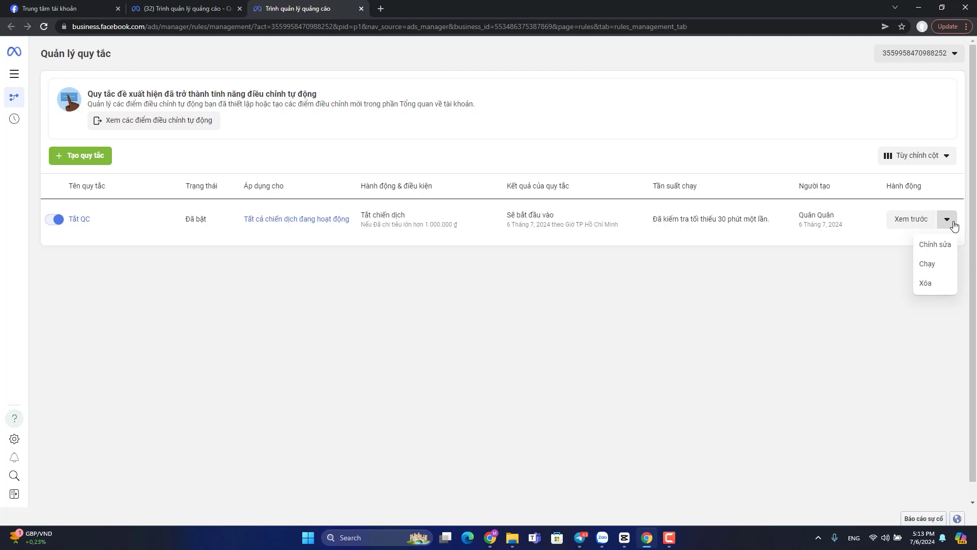
click(935, 266)
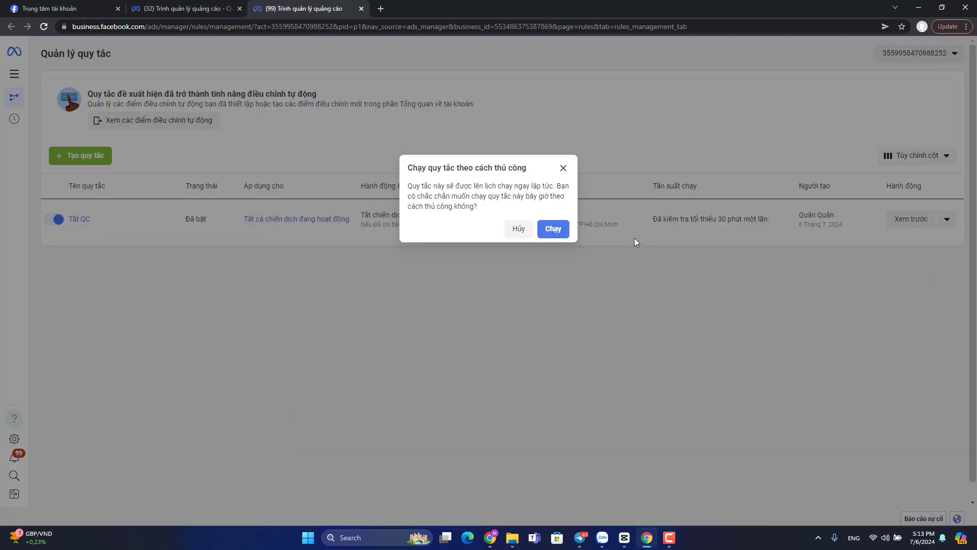
click(559, 228)
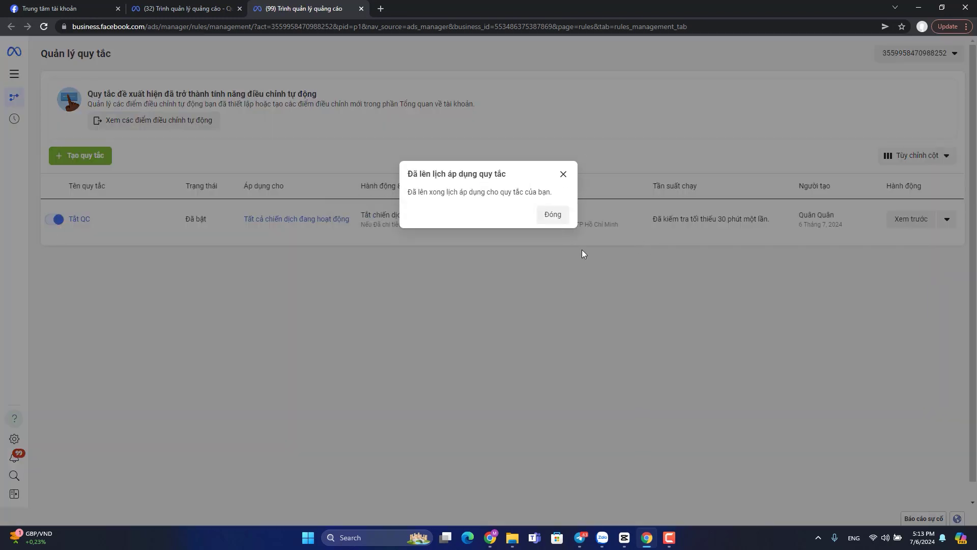
click(553, 219)
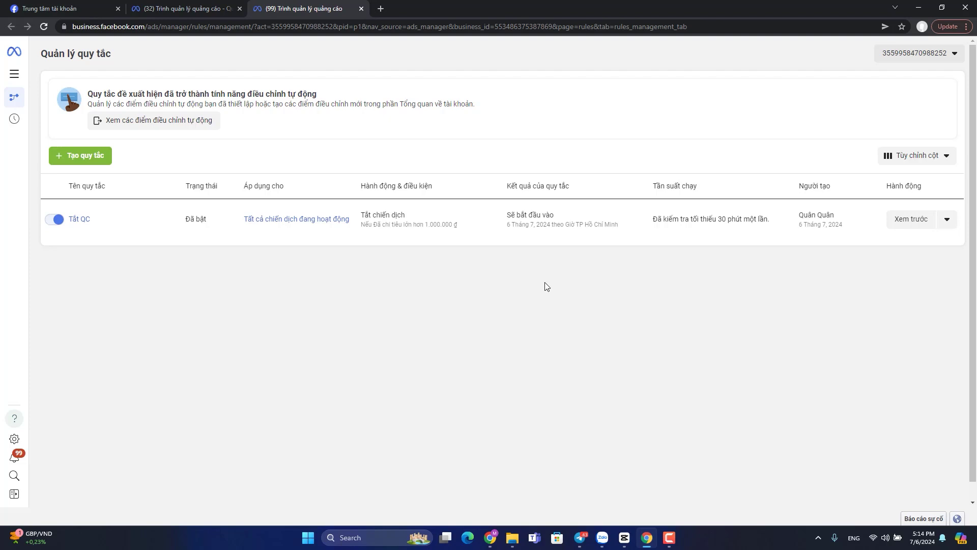
Step: Minimize the browser, view the desktop image set trộm.png and close it
click(915, 10)
click(918, 9)
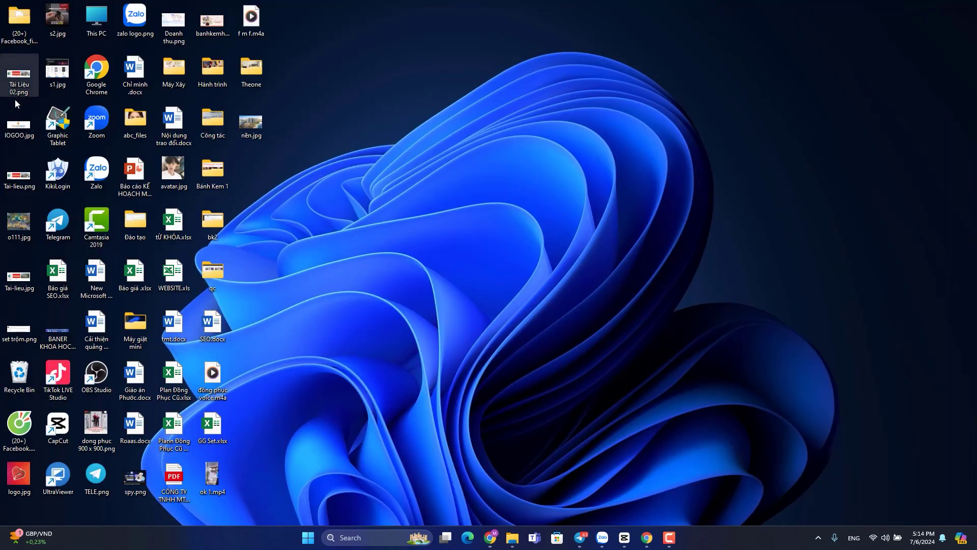
double_click(13, 329)
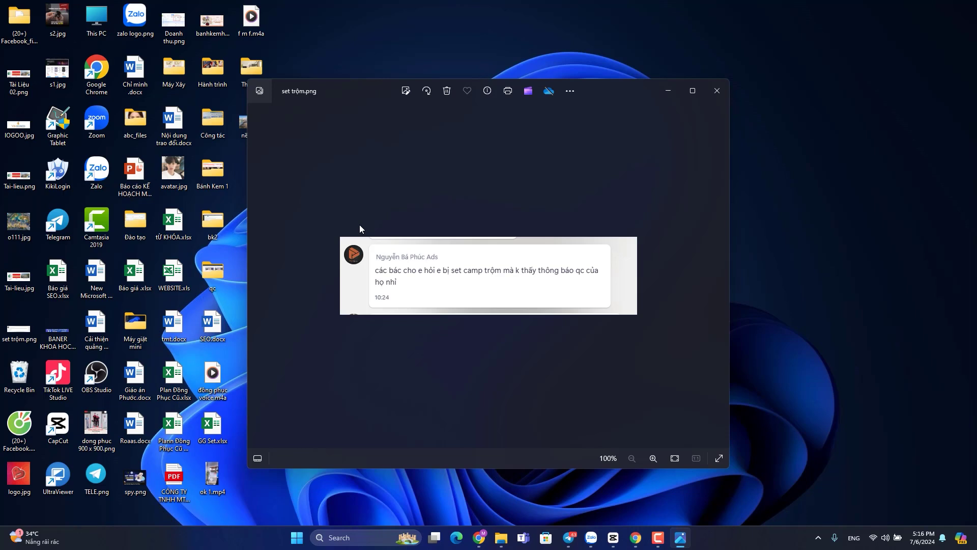
click(716, 93)
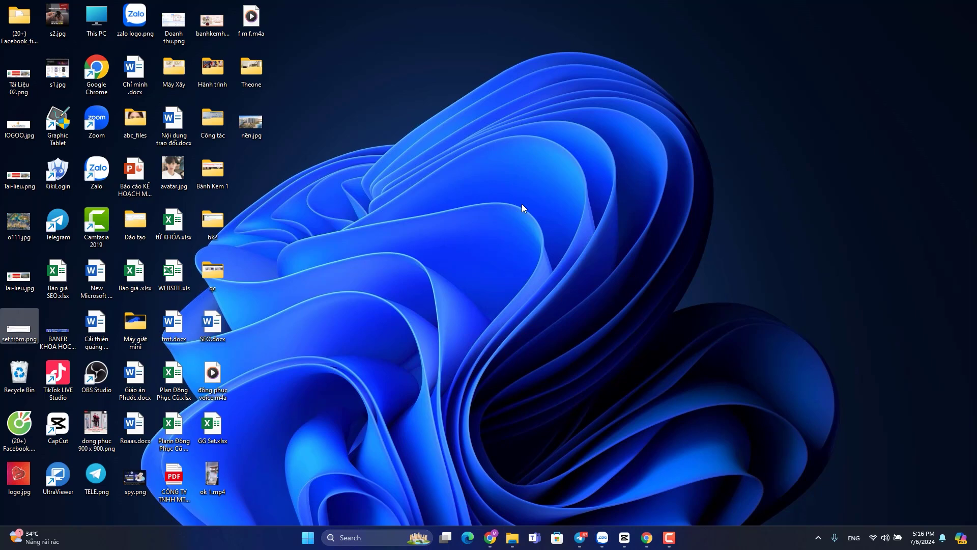
Step: Return to Chrome and open the payment settings from the ad account settings
click(647, 537)
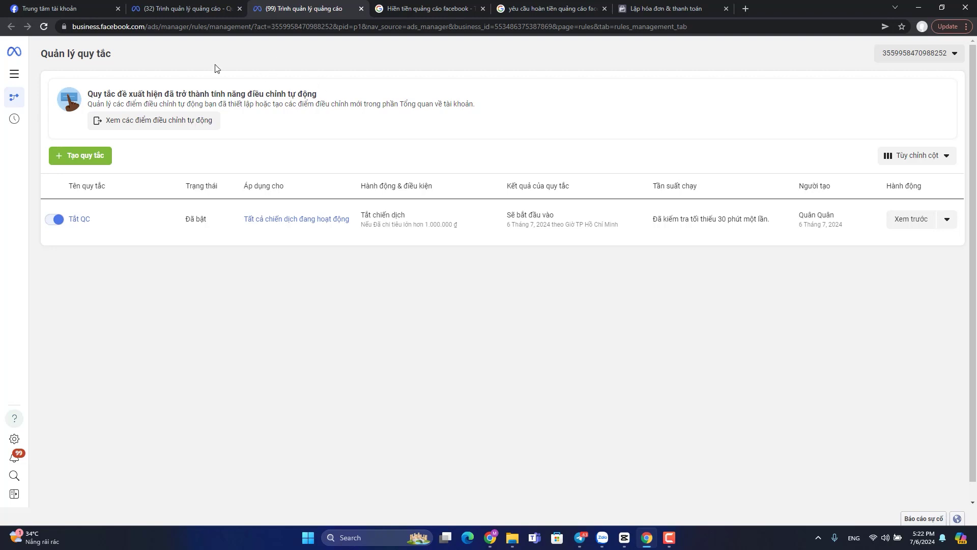
click(15, 76)
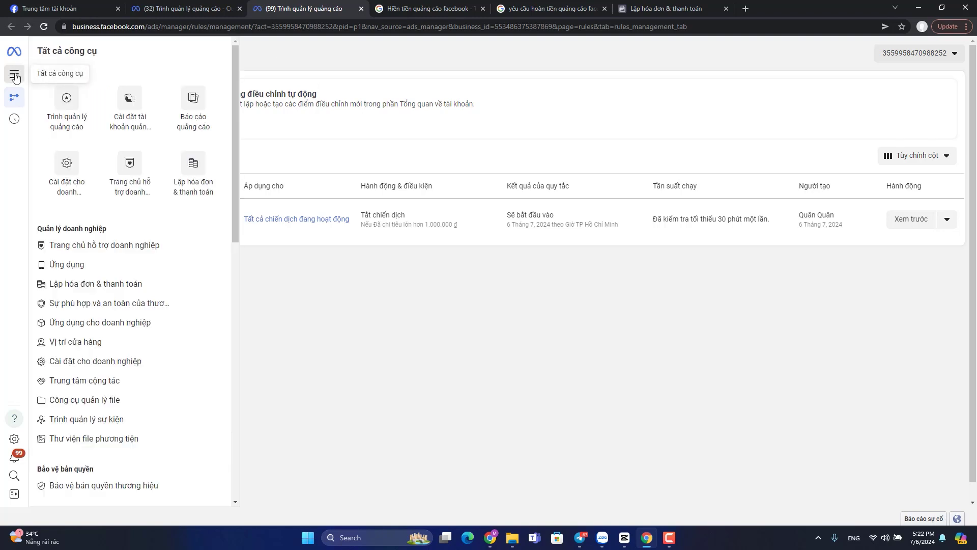
click(301, 254)
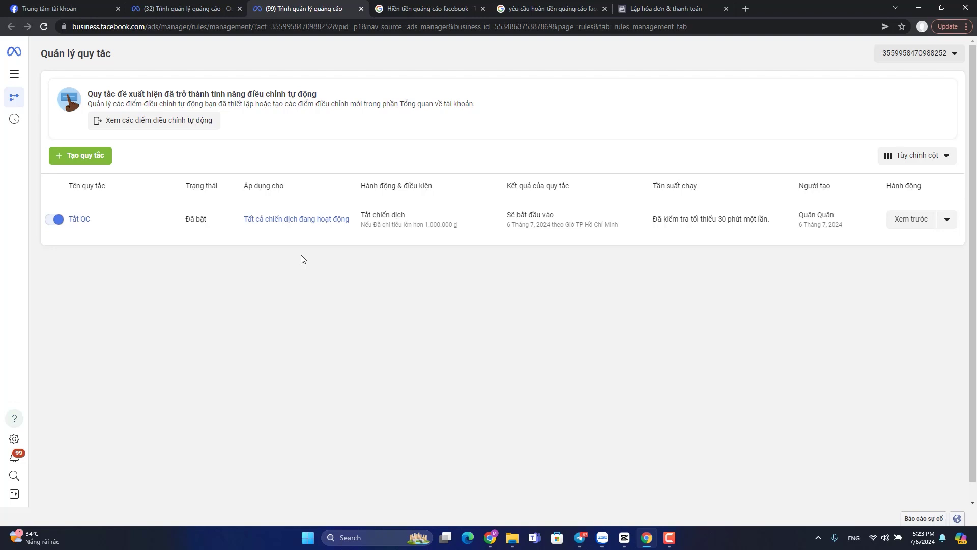
click(14, 74)
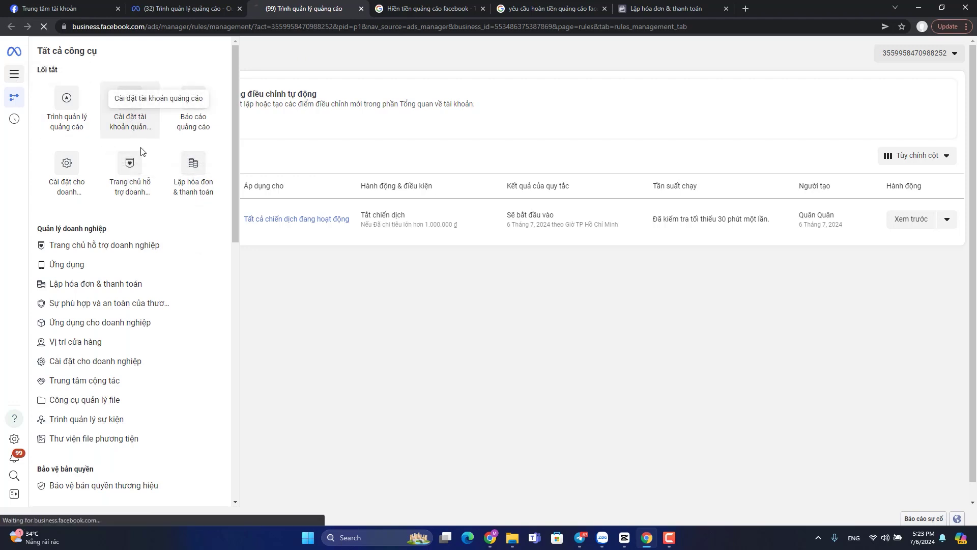
click(130, 112)
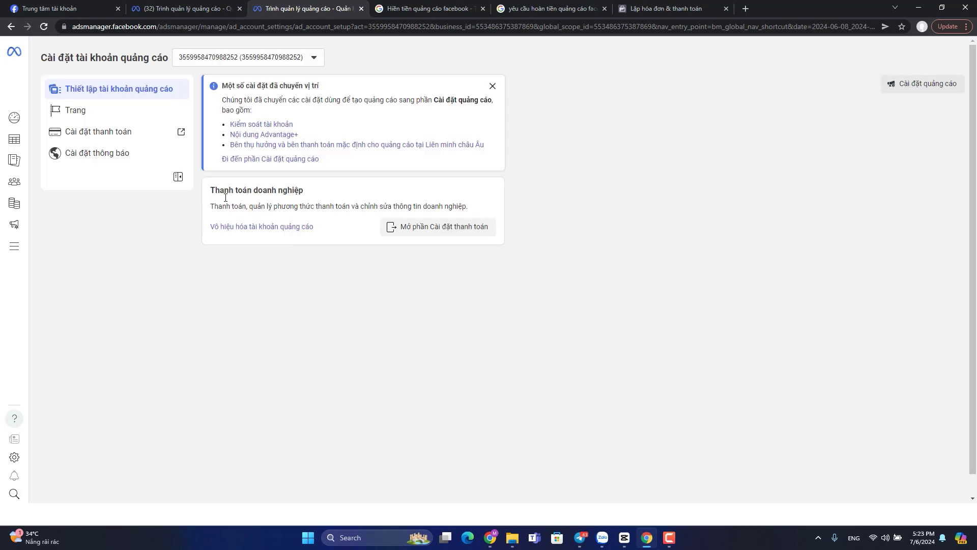
click(96, 135)
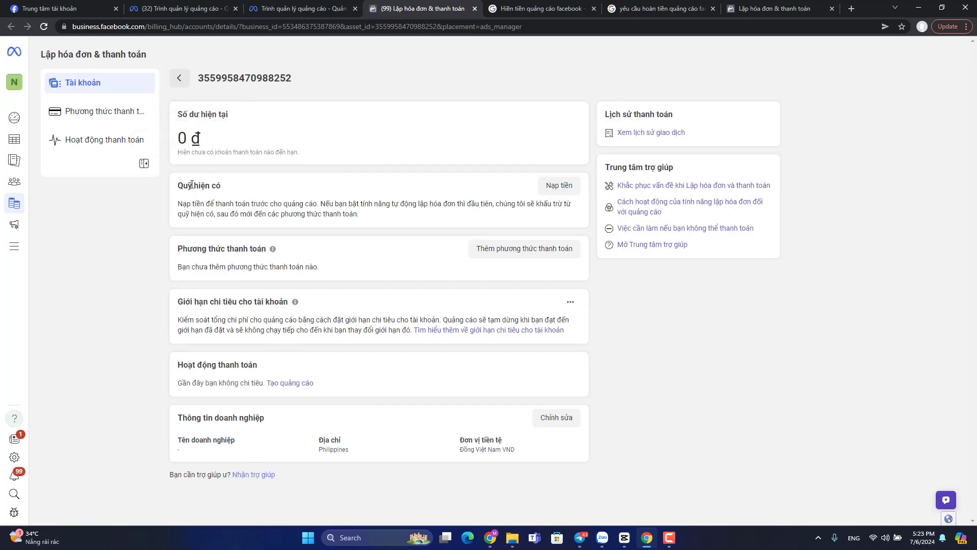
Step: Go back to the full list of billing ad accounts and search it for the personal account's name
click(173, 85)
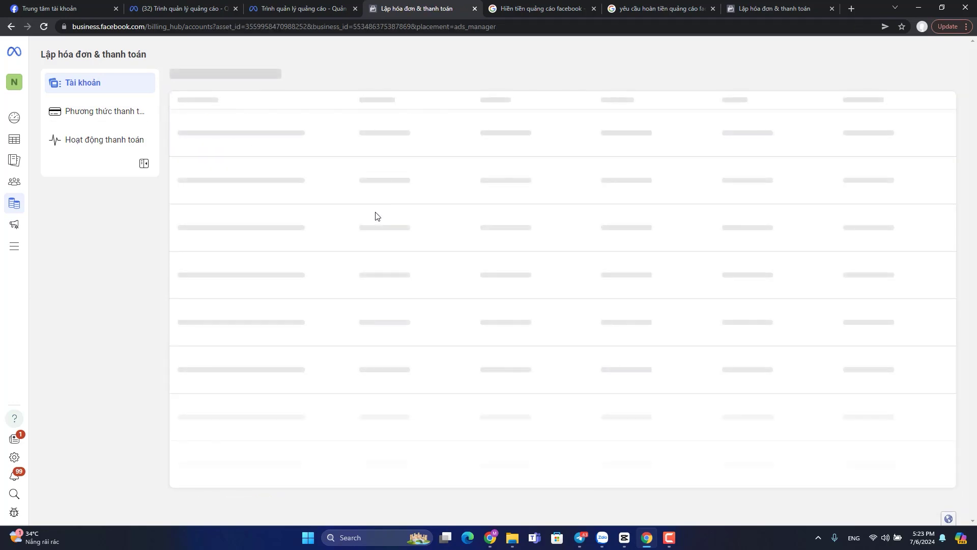
scroll(317, 343, down, 3)
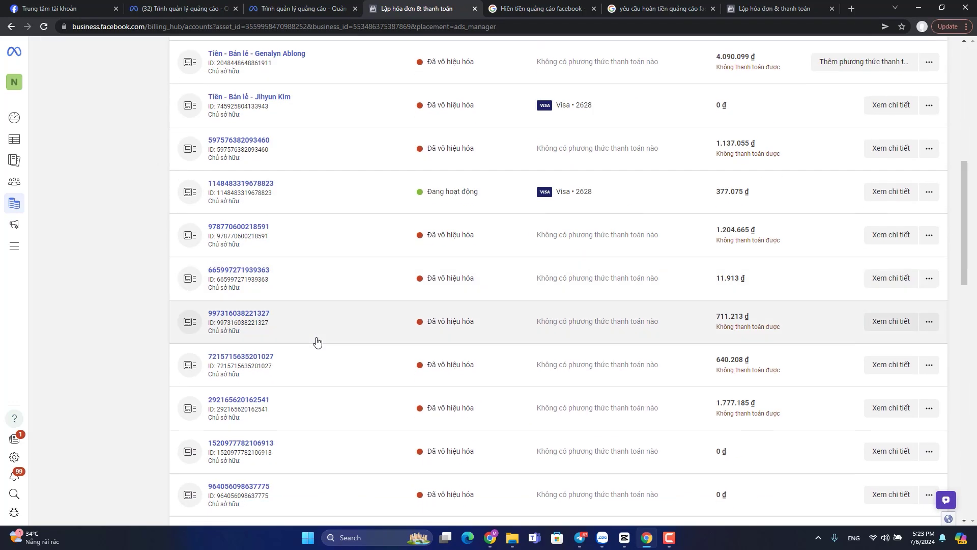
scroll(323, 327, up, 8)
click(310, 149)
text(quản)
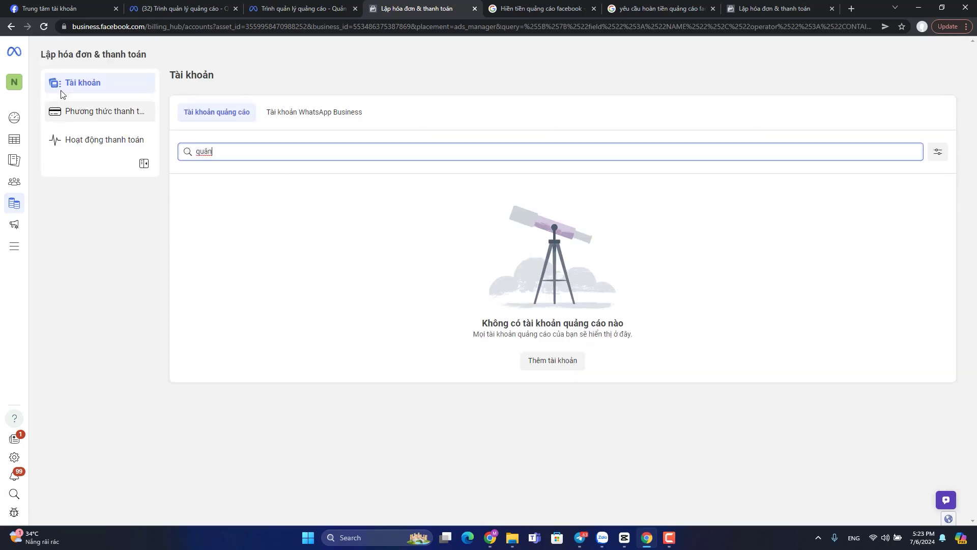
Step: Switch billing to the personal account, expand its Tín dụng quảng cáo section and highlight the remaining credit line
click(15, 82)
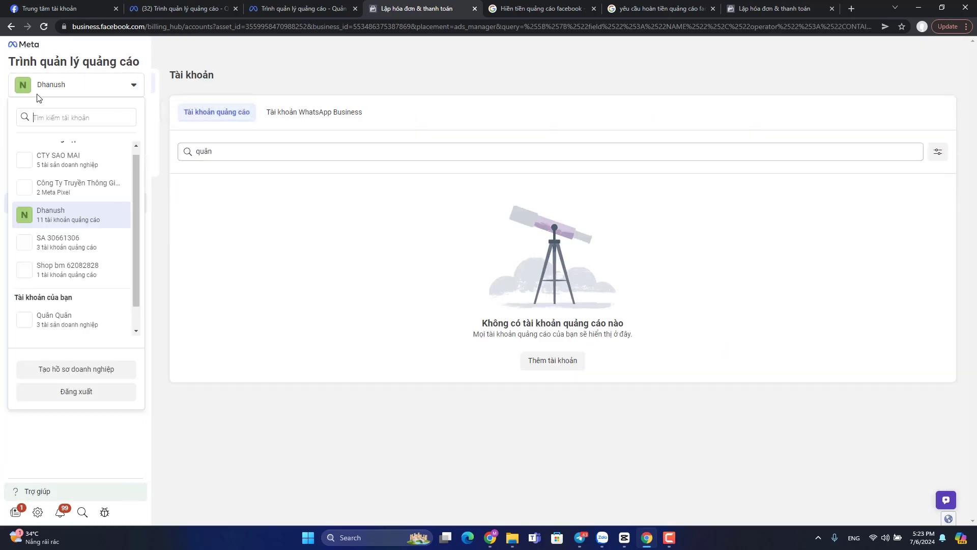
click(42, 319)
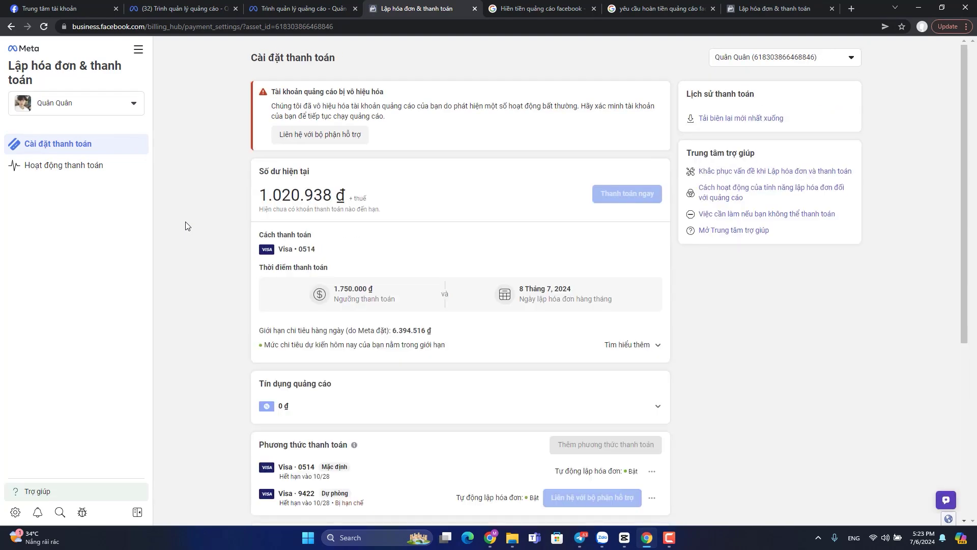
scroll(185, 226, down, 3)
click(649, 257)
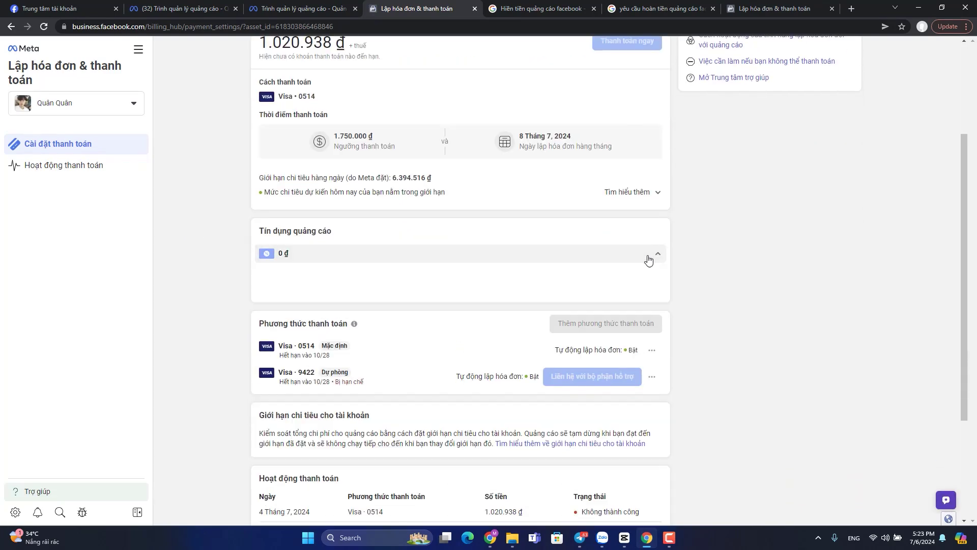
drag(281, 271, 372, 275)
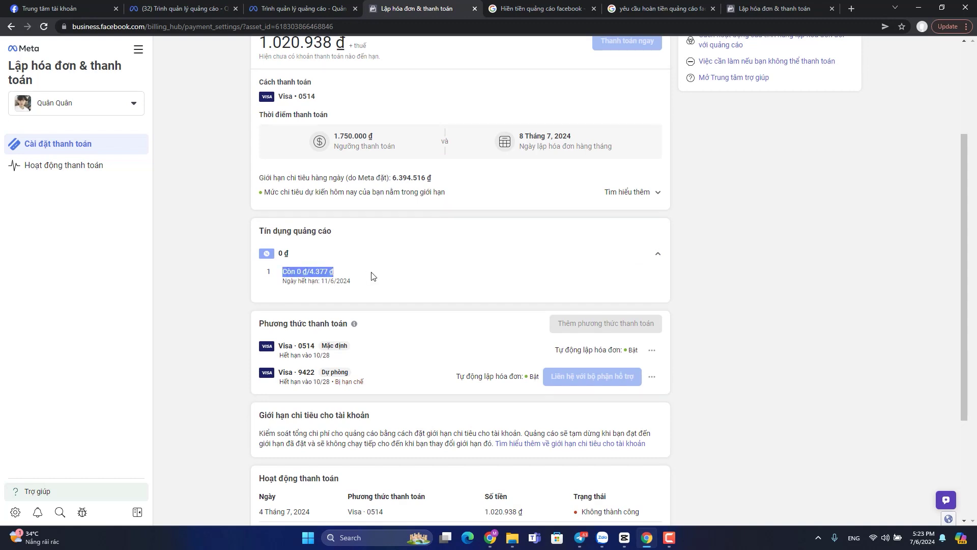